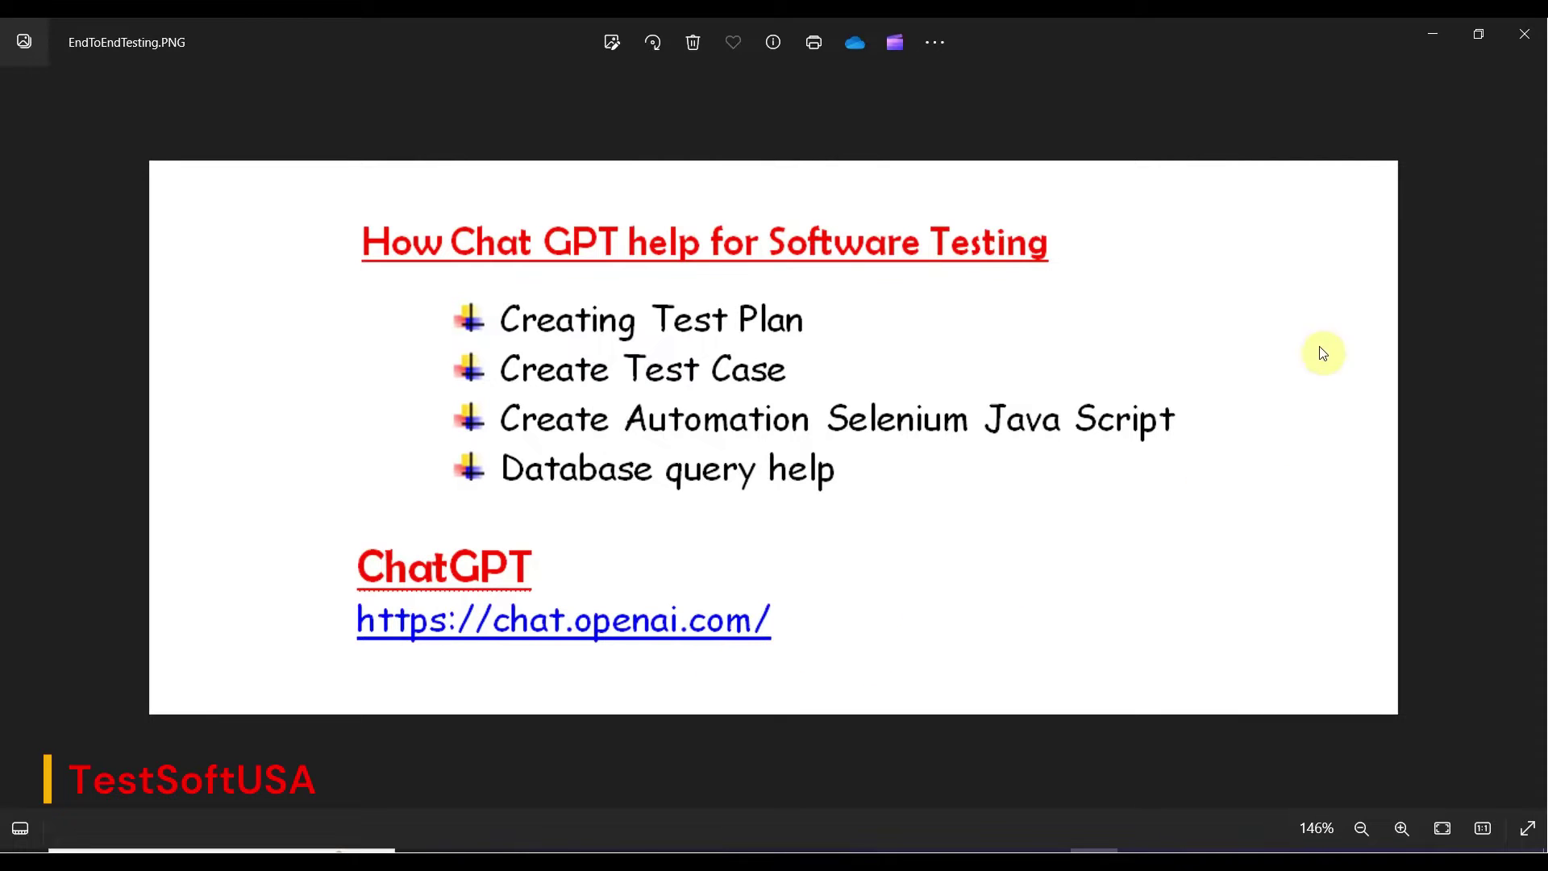
Minimize the Photos window showing the EndToEndTesting.PNG slide
{"action": "left_click", "coordinate": [1433, 37]}
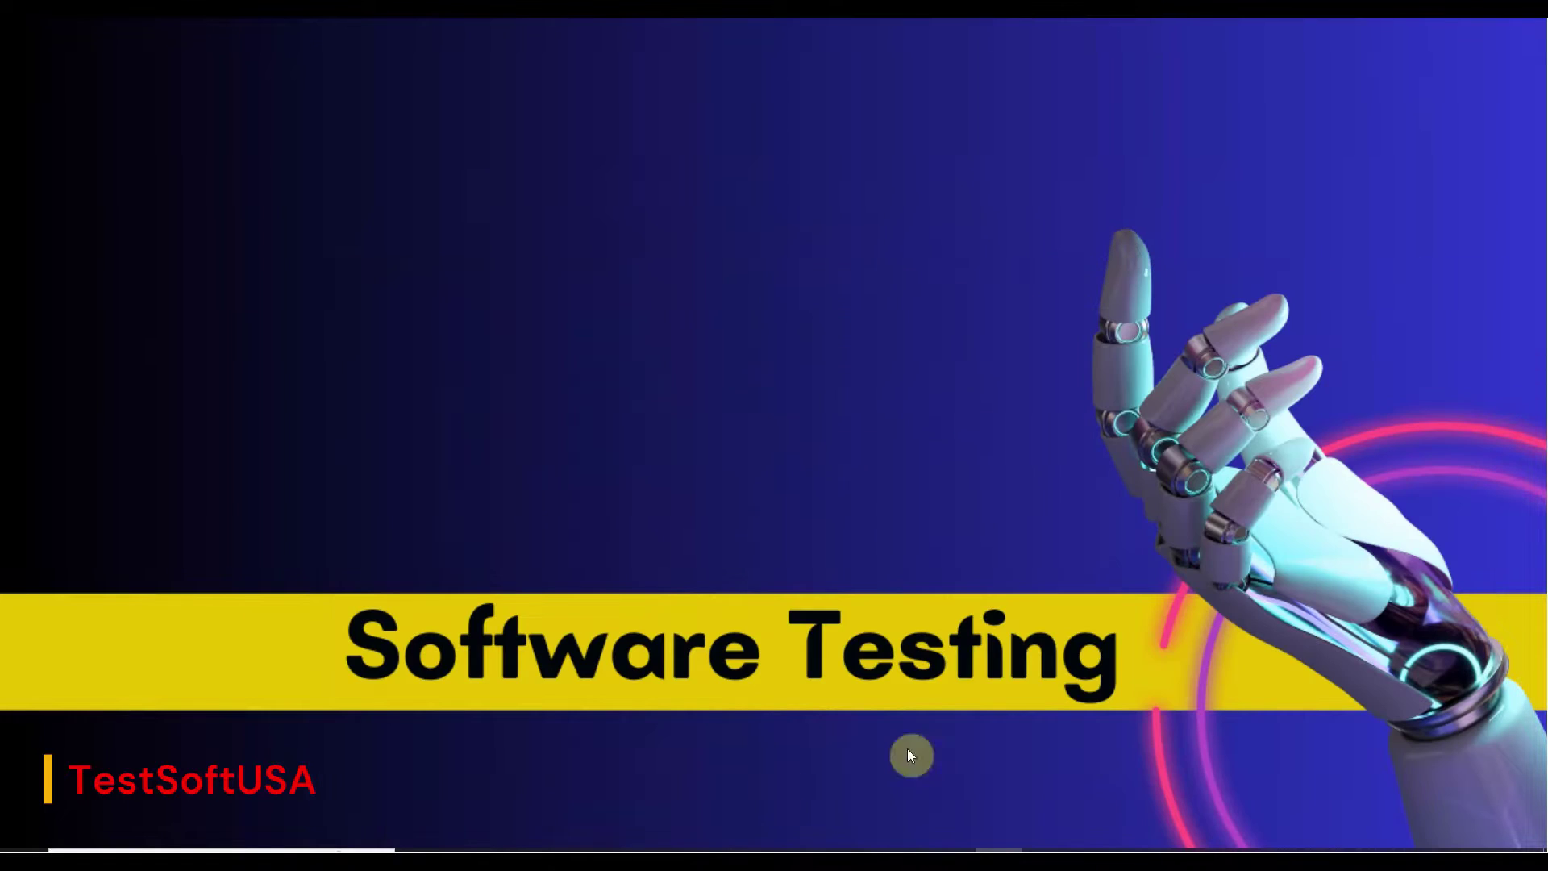
Launch Chrome in a browser profile, go to chat.openai.com, and minimize Photos
{"action": "left_click", "coordinate": [622, 844]}
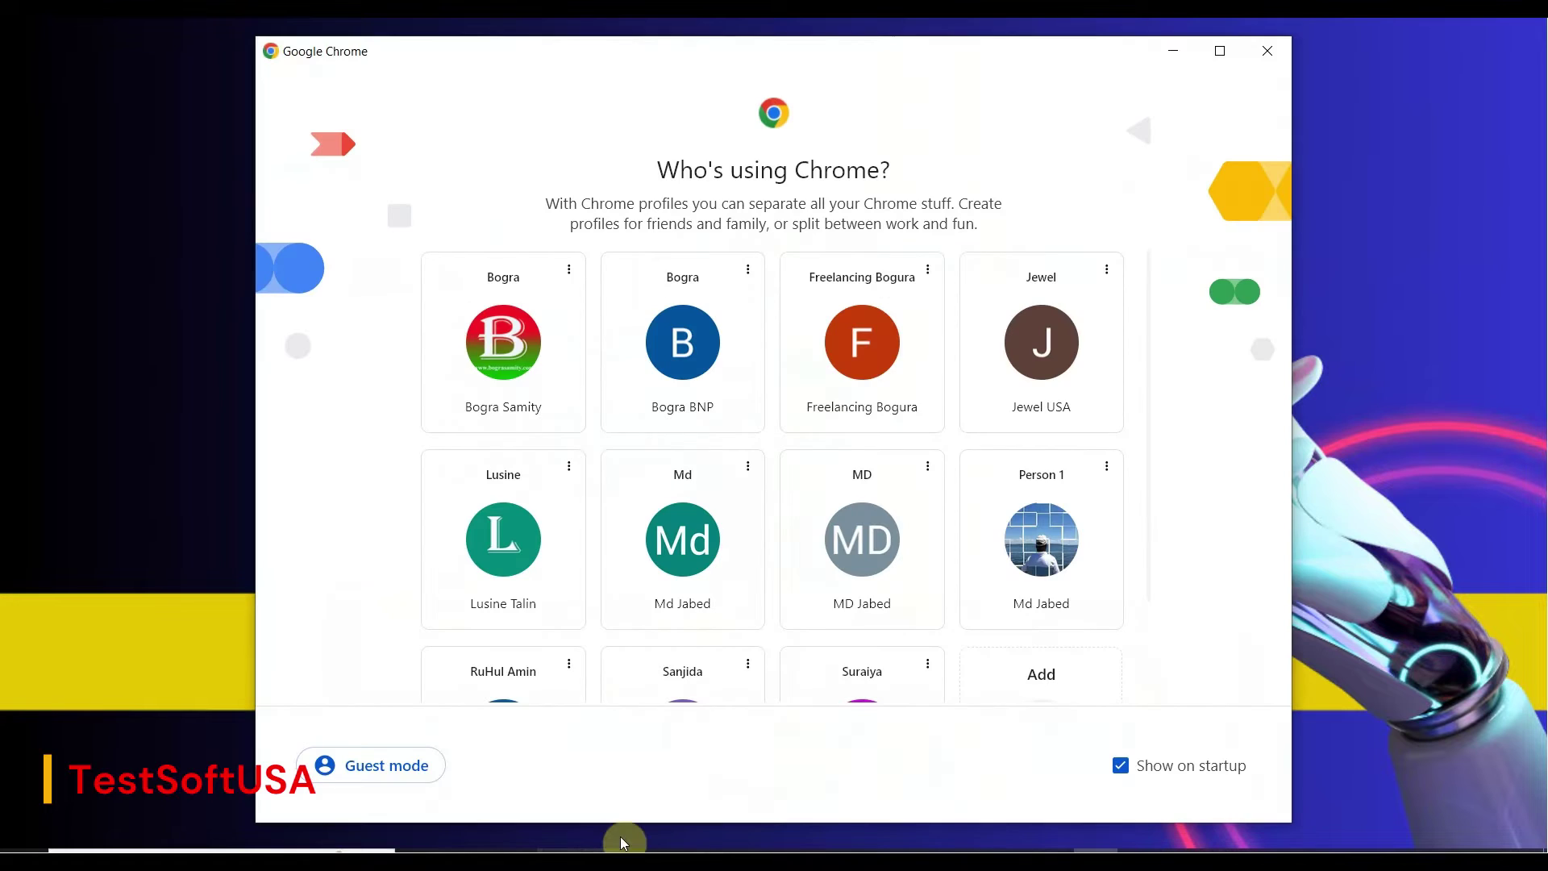
{"action": "left_click", "coordinate": [1022, 350]}
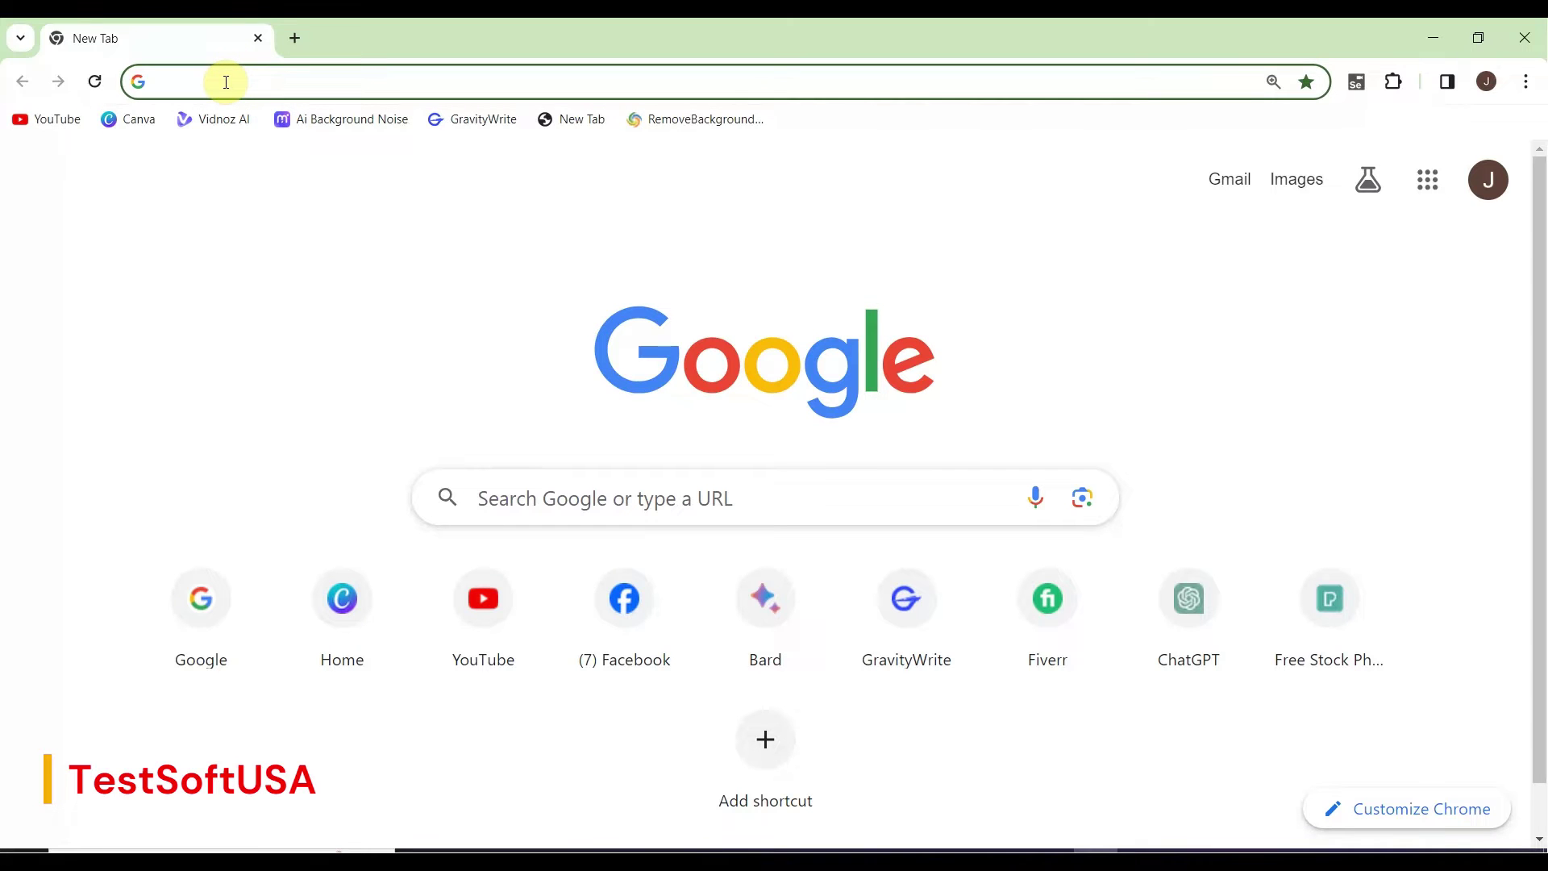
{"action": "type", "text": "chat.openai.com"}
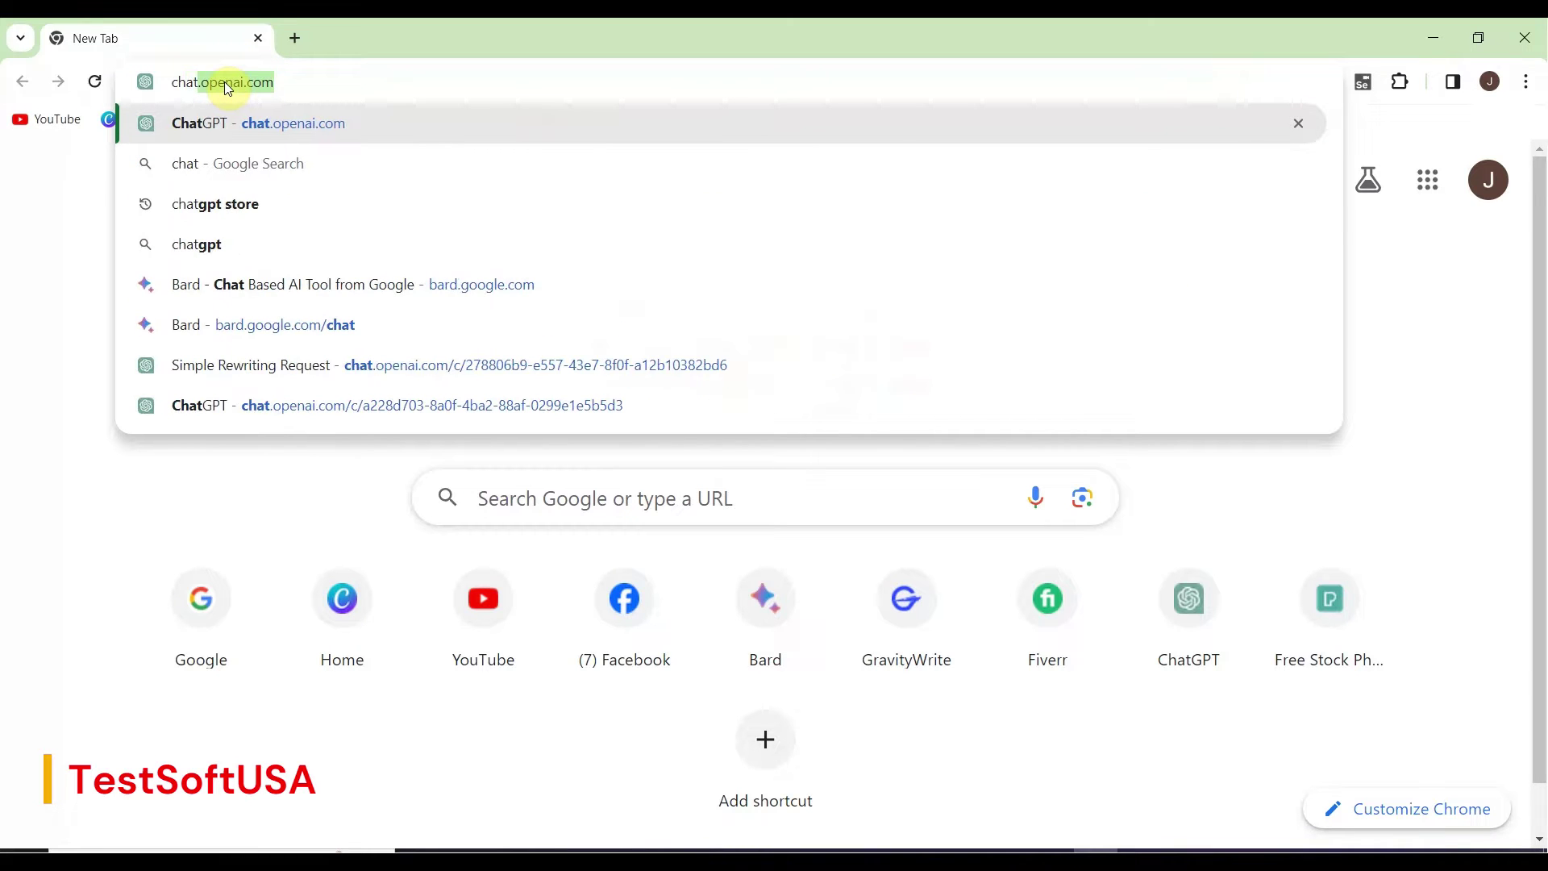
{"action": "key", "text": "Return"}
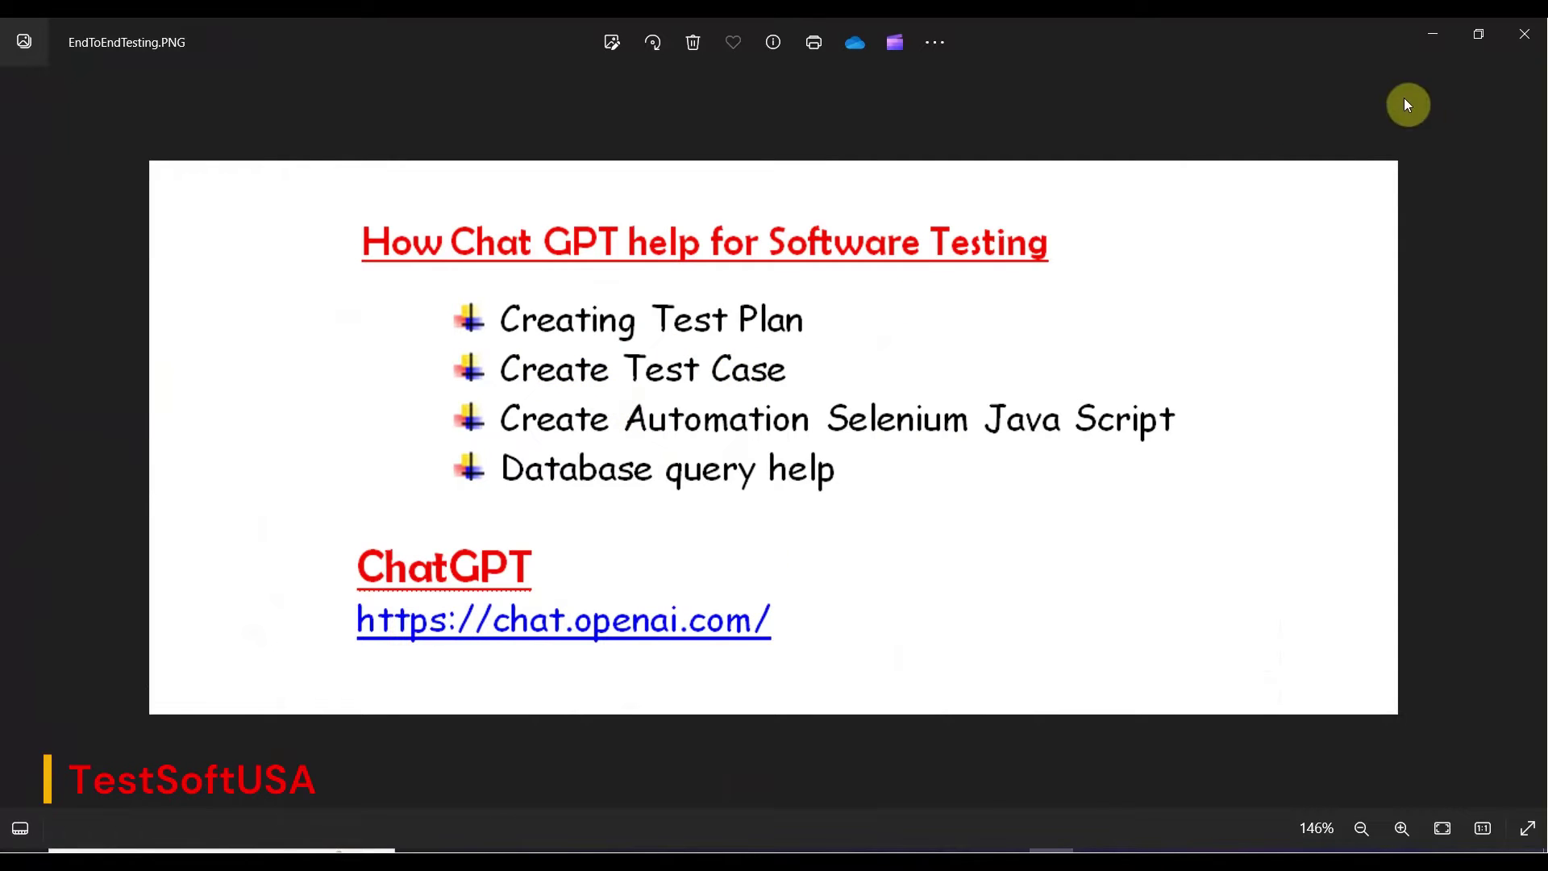
{"action": "left_click", "coordinate": [1434, 35]}
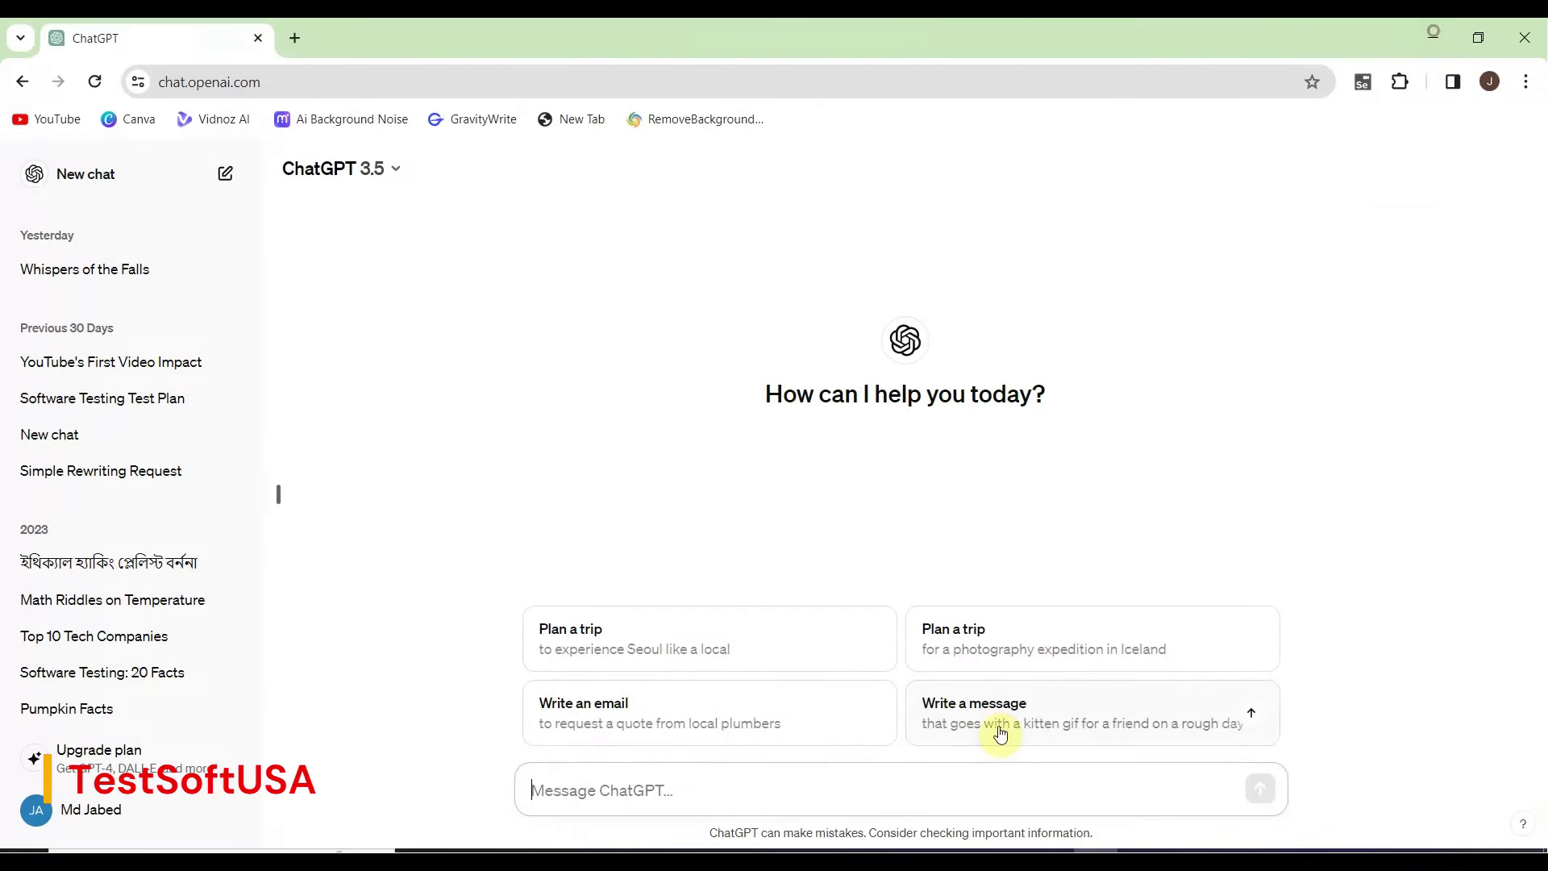
Send ChatGPT the prompt 'Can you please create a Software Testing Test Plan'
{"action": "left_click", "coordinate": [578, 785]}
{"action": "type", "text": "C"}
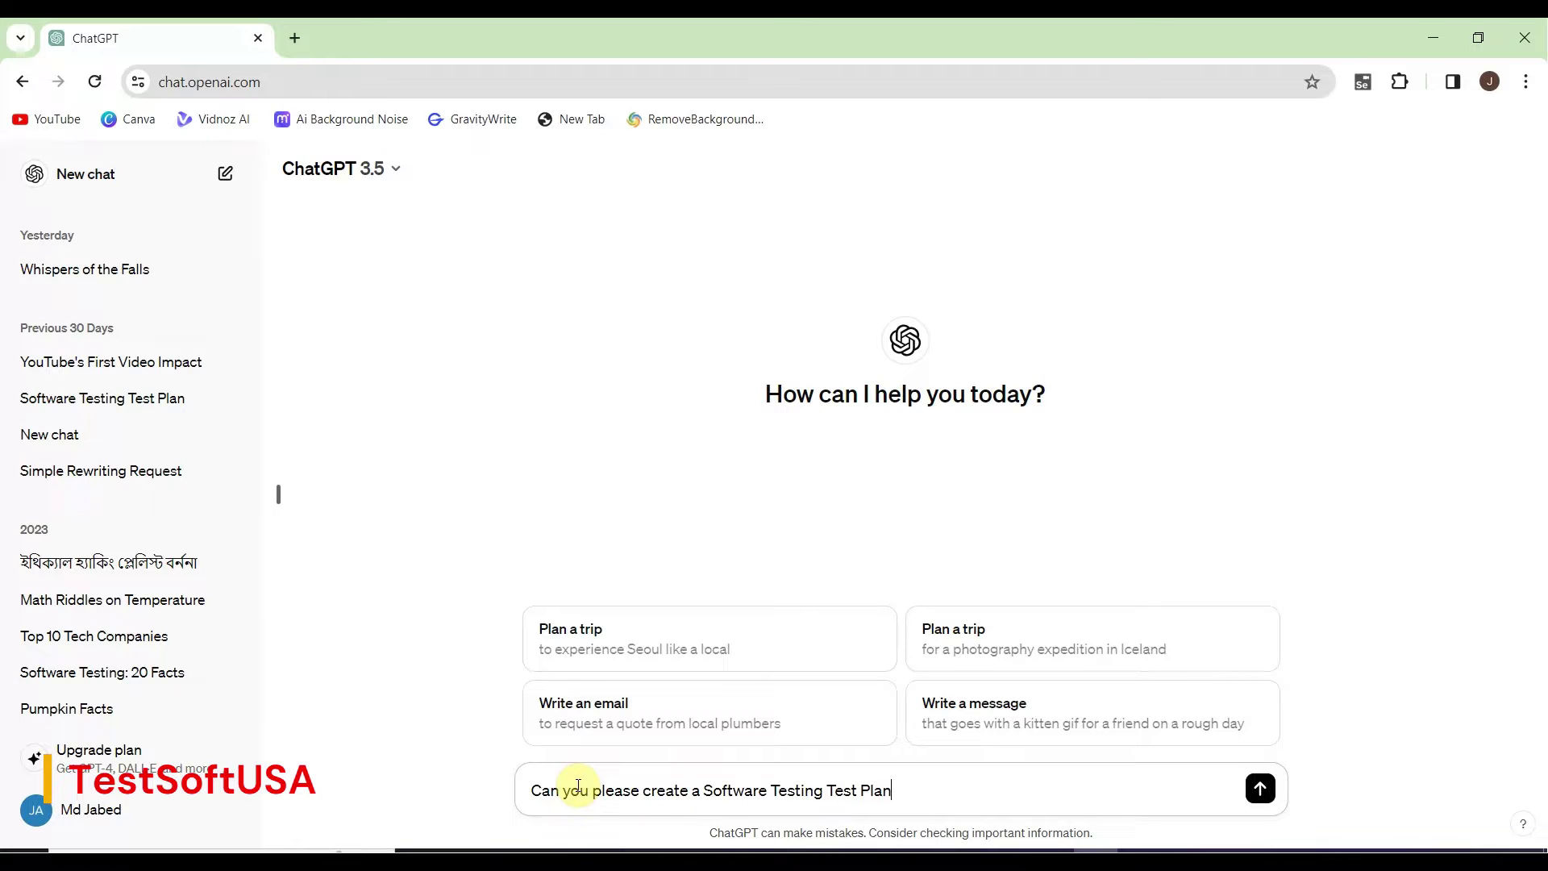
{"action": "left_click", "coordinate": [1260, 788]}
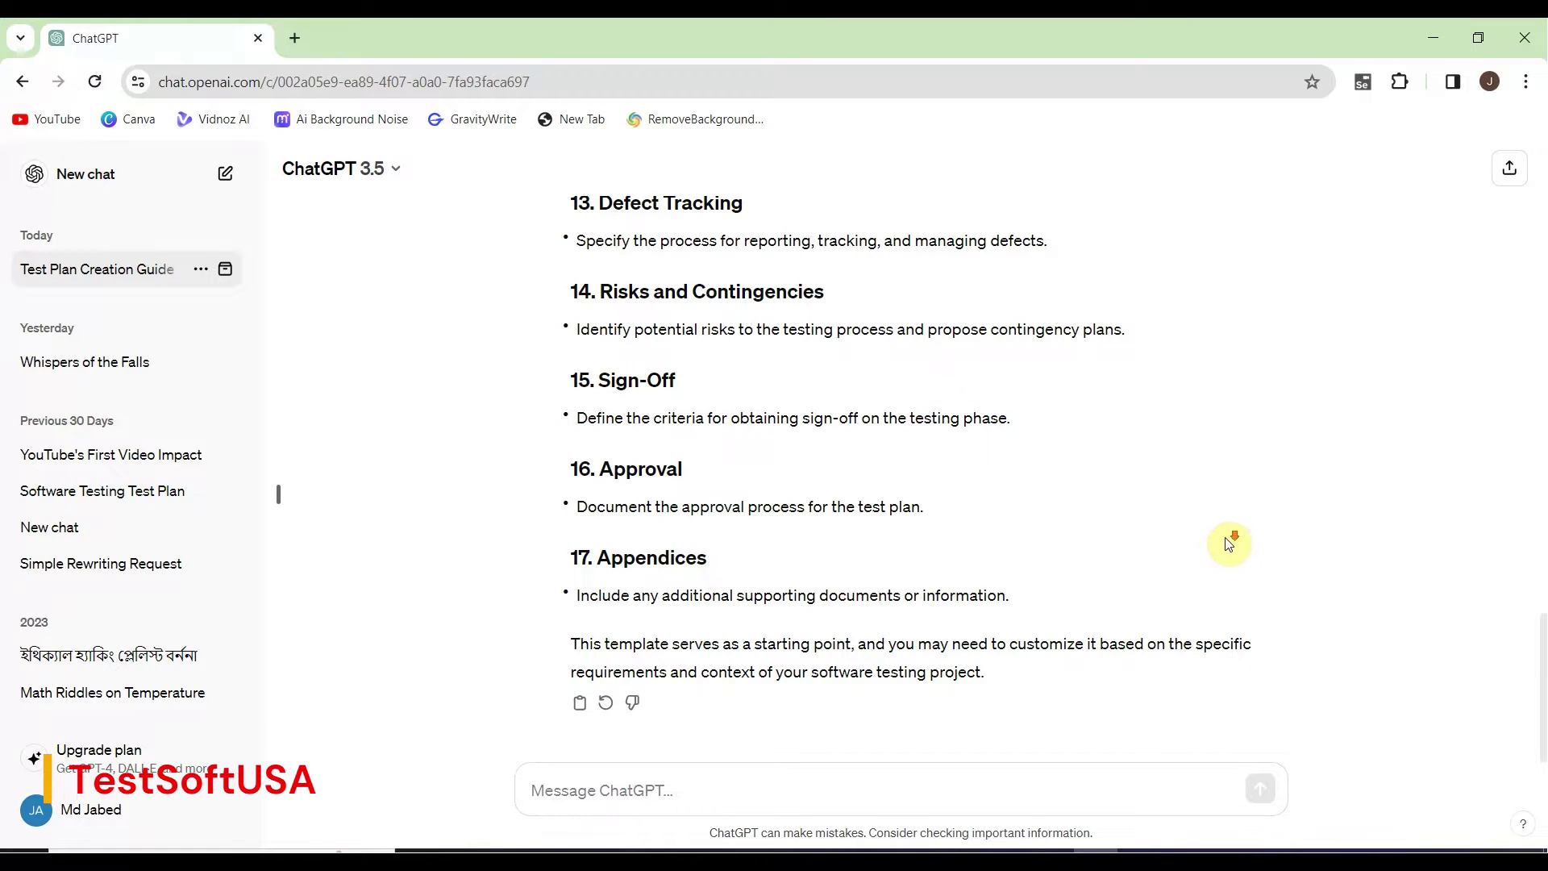
{"action": "scroll", "coordinate": [926, 621], "scroll_direction": "up", "scroll_amount": 15}
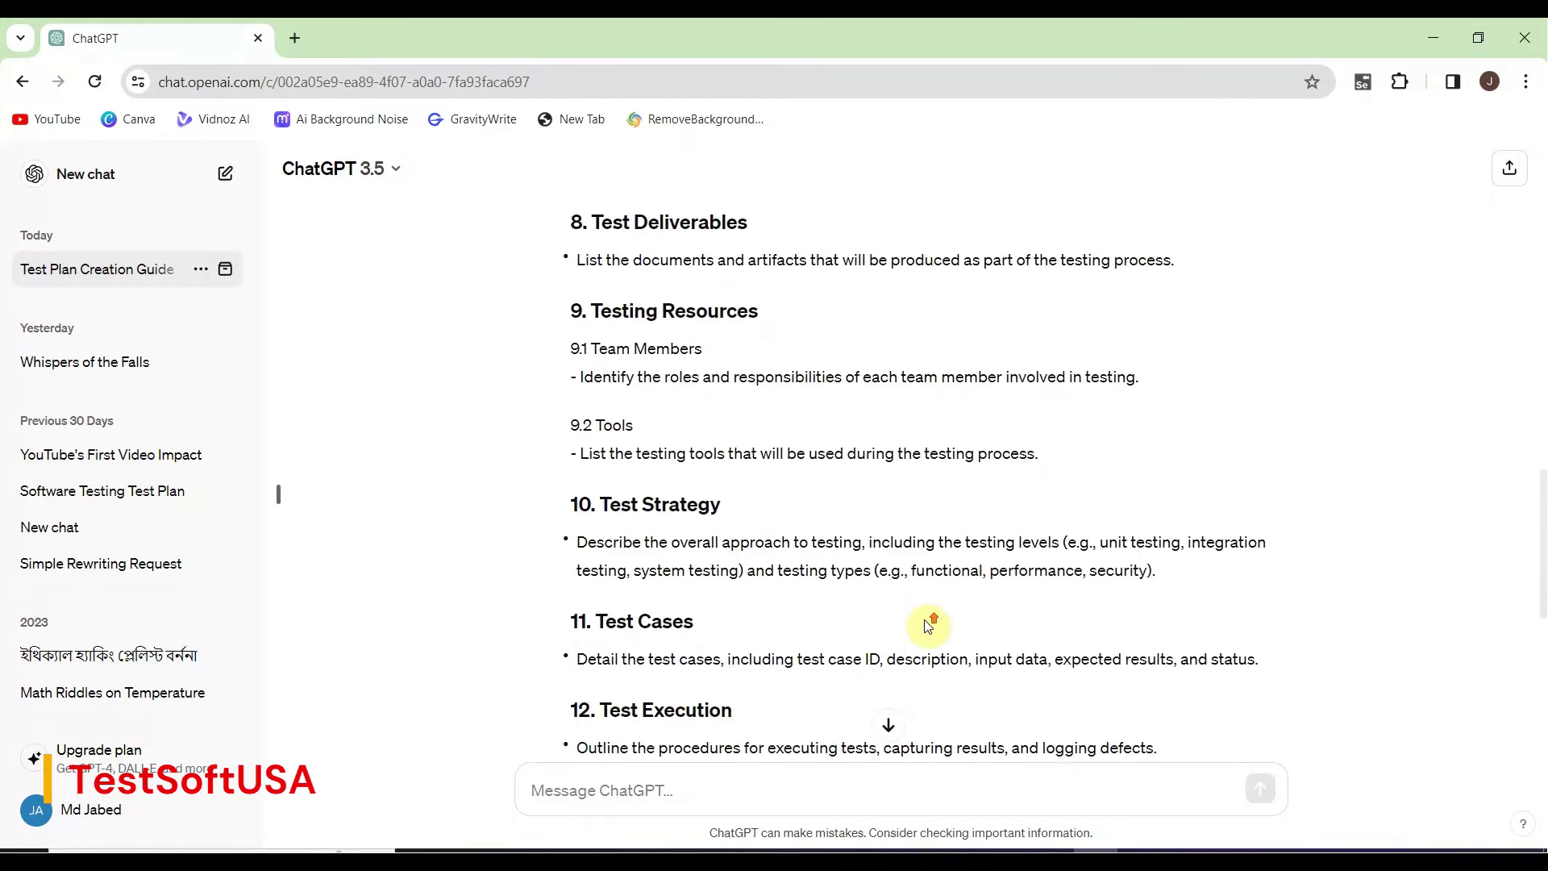
{"action": "scroll", "coordinate": [933, 610], "scroll_direction": "up", "scroll_amount": 15}
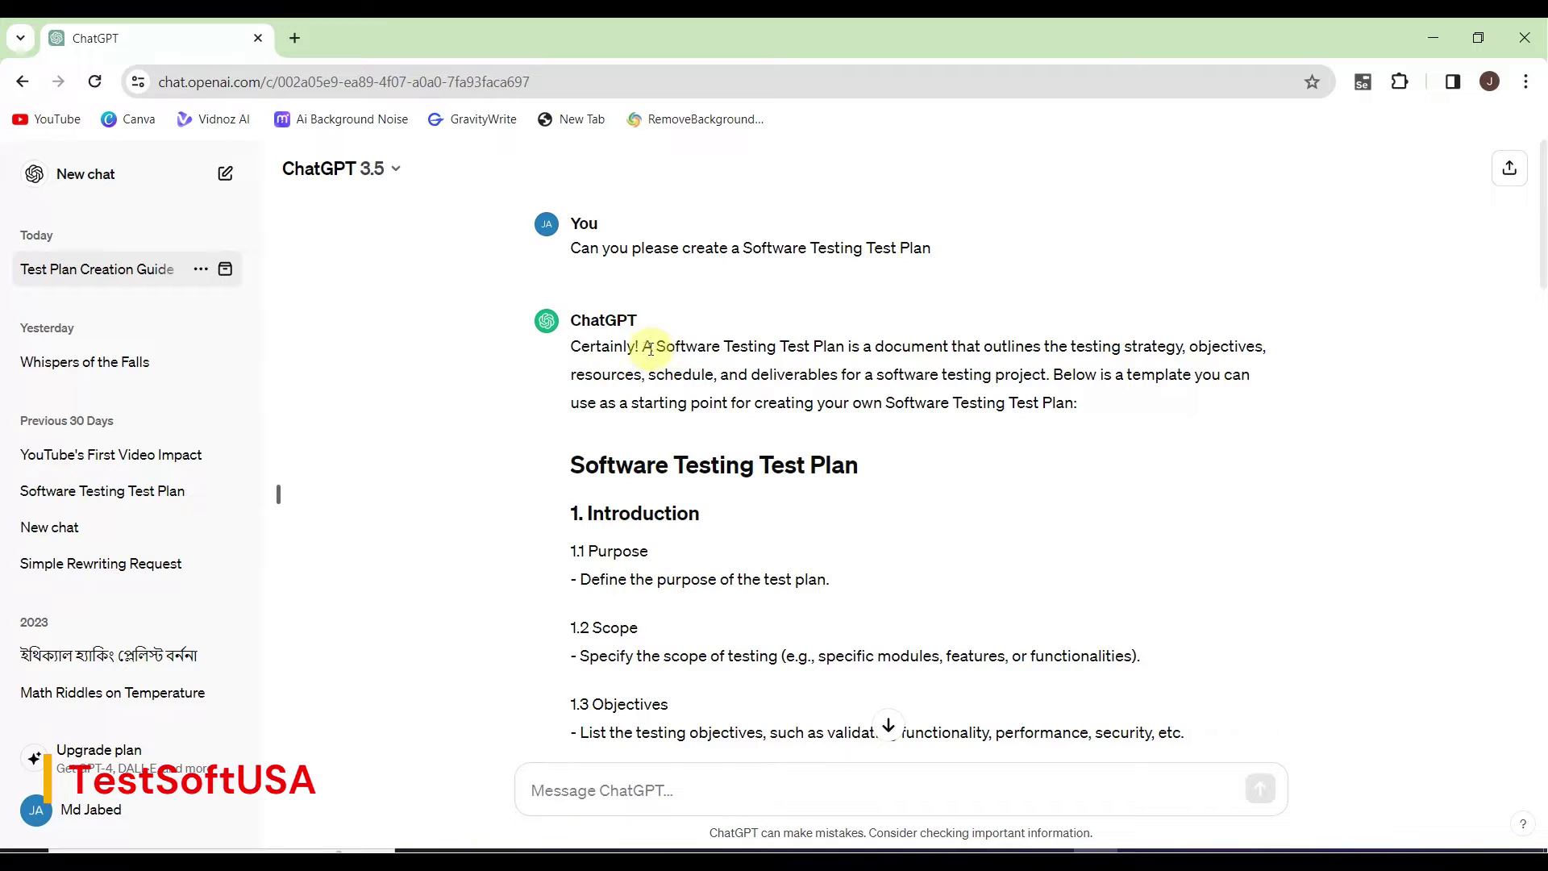
{"action": "left_click_drag", "start_coordinate": [574, 353], "coordinate": [888, 749]}
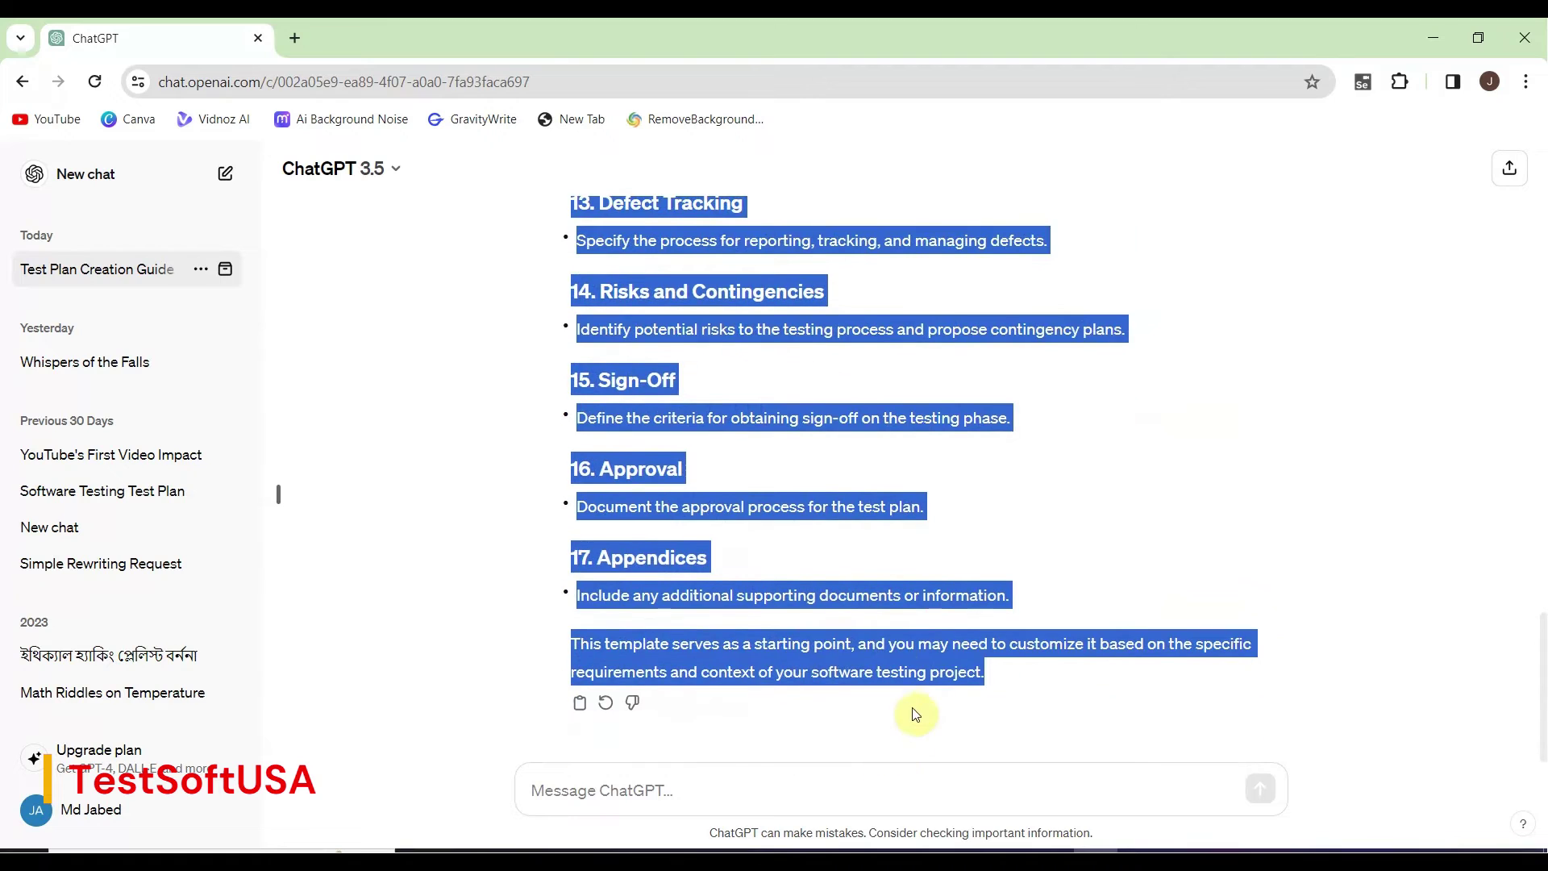
{"action": "right_click", "coordinate": [915, 670]}
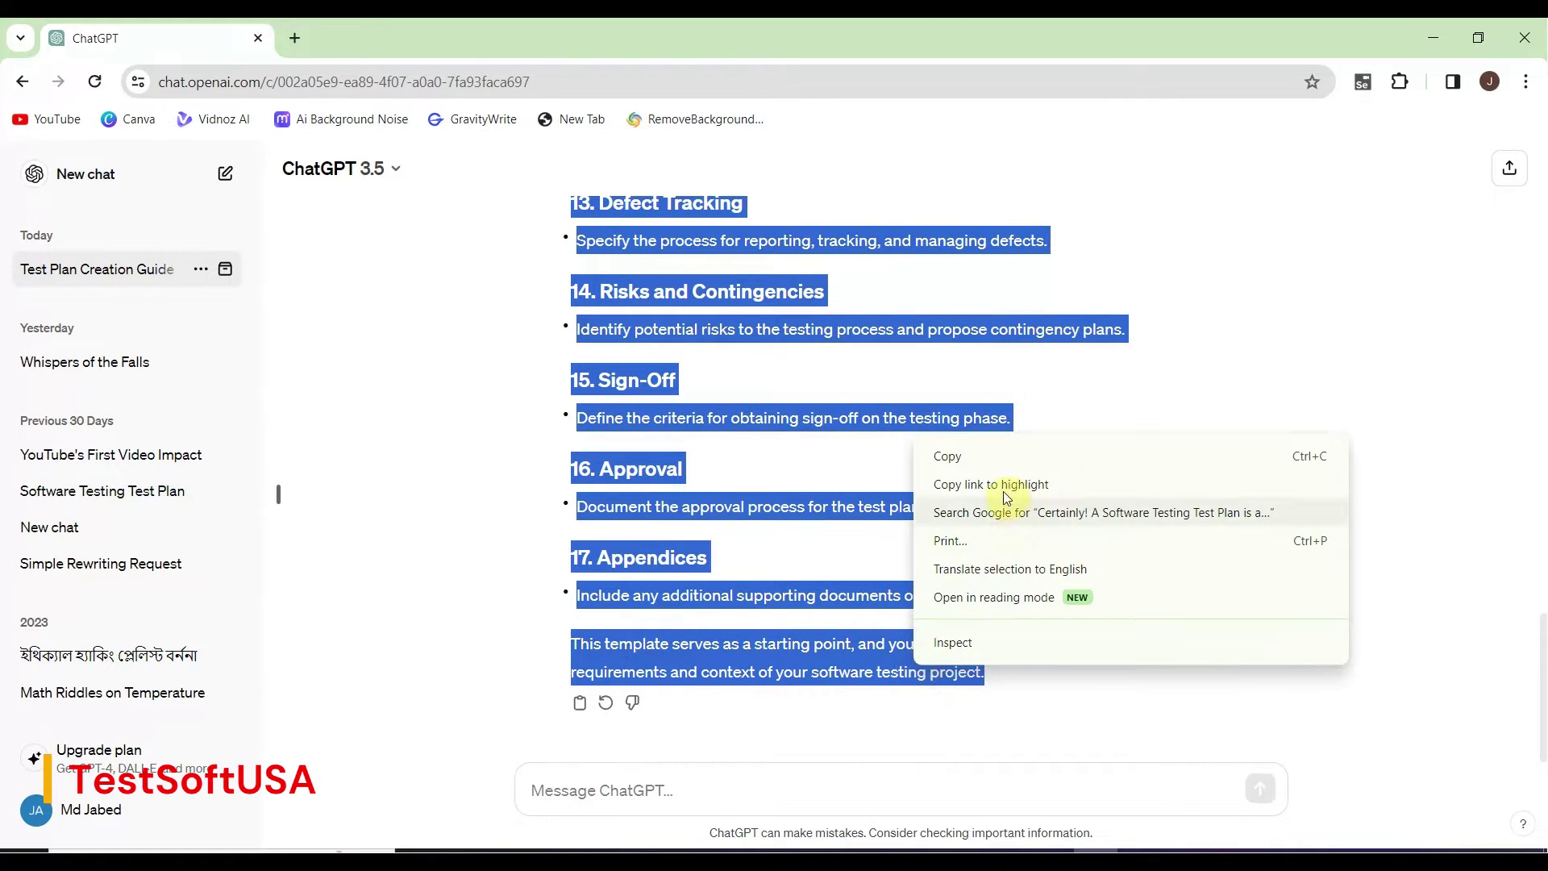
{"action": "left_click", "coordinate": [961, 455]}
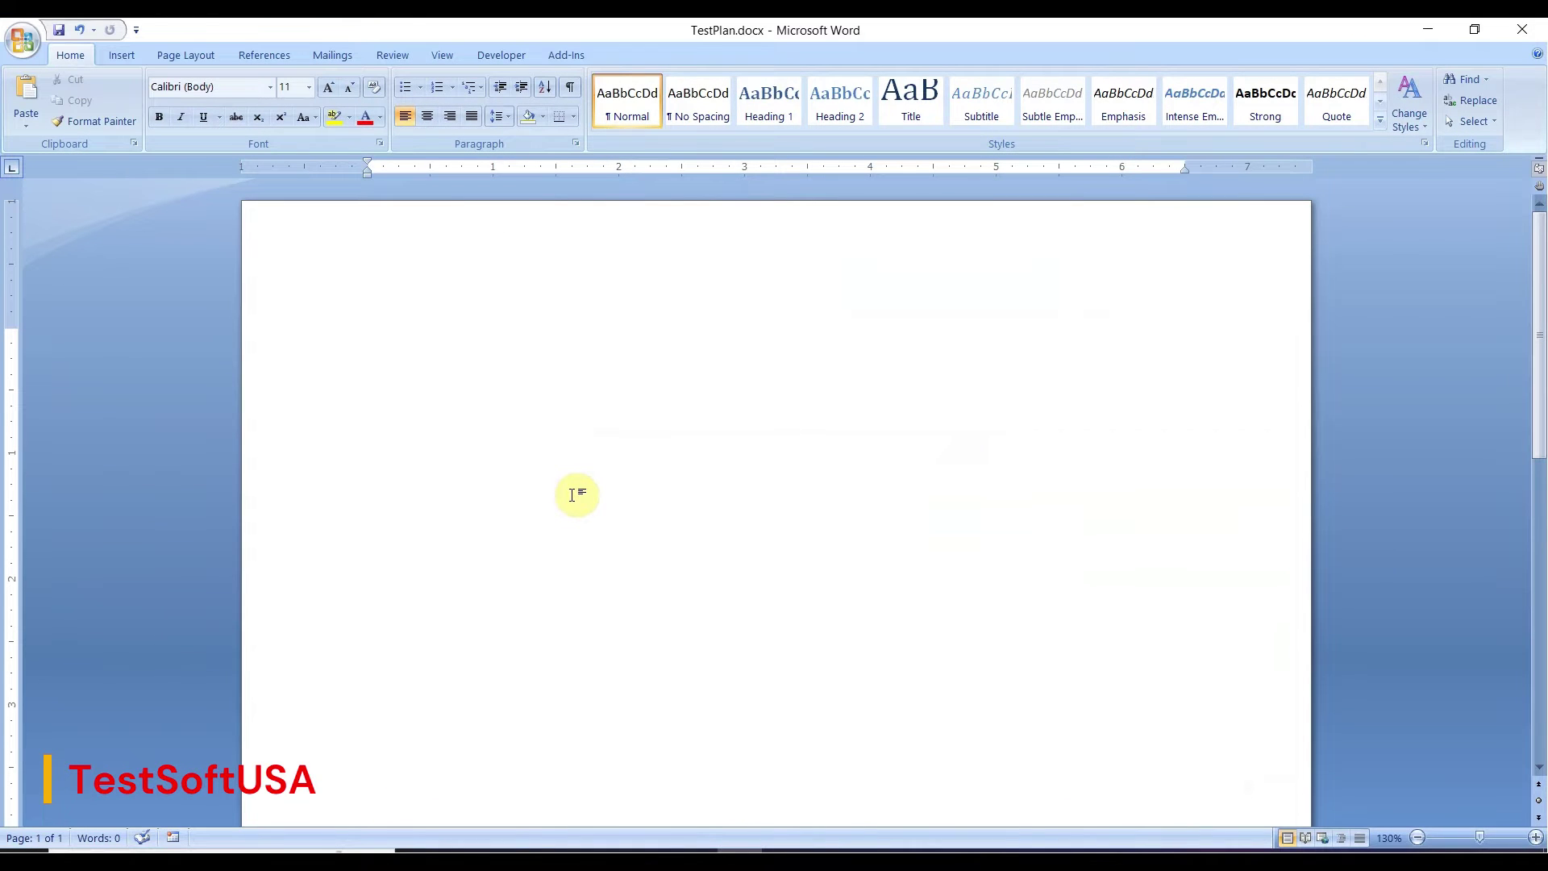
Paste the copied ChatGPT test plan into TestPlan.docx and scroll back to the top
{"action": "key", "text": "ctrl+v"}
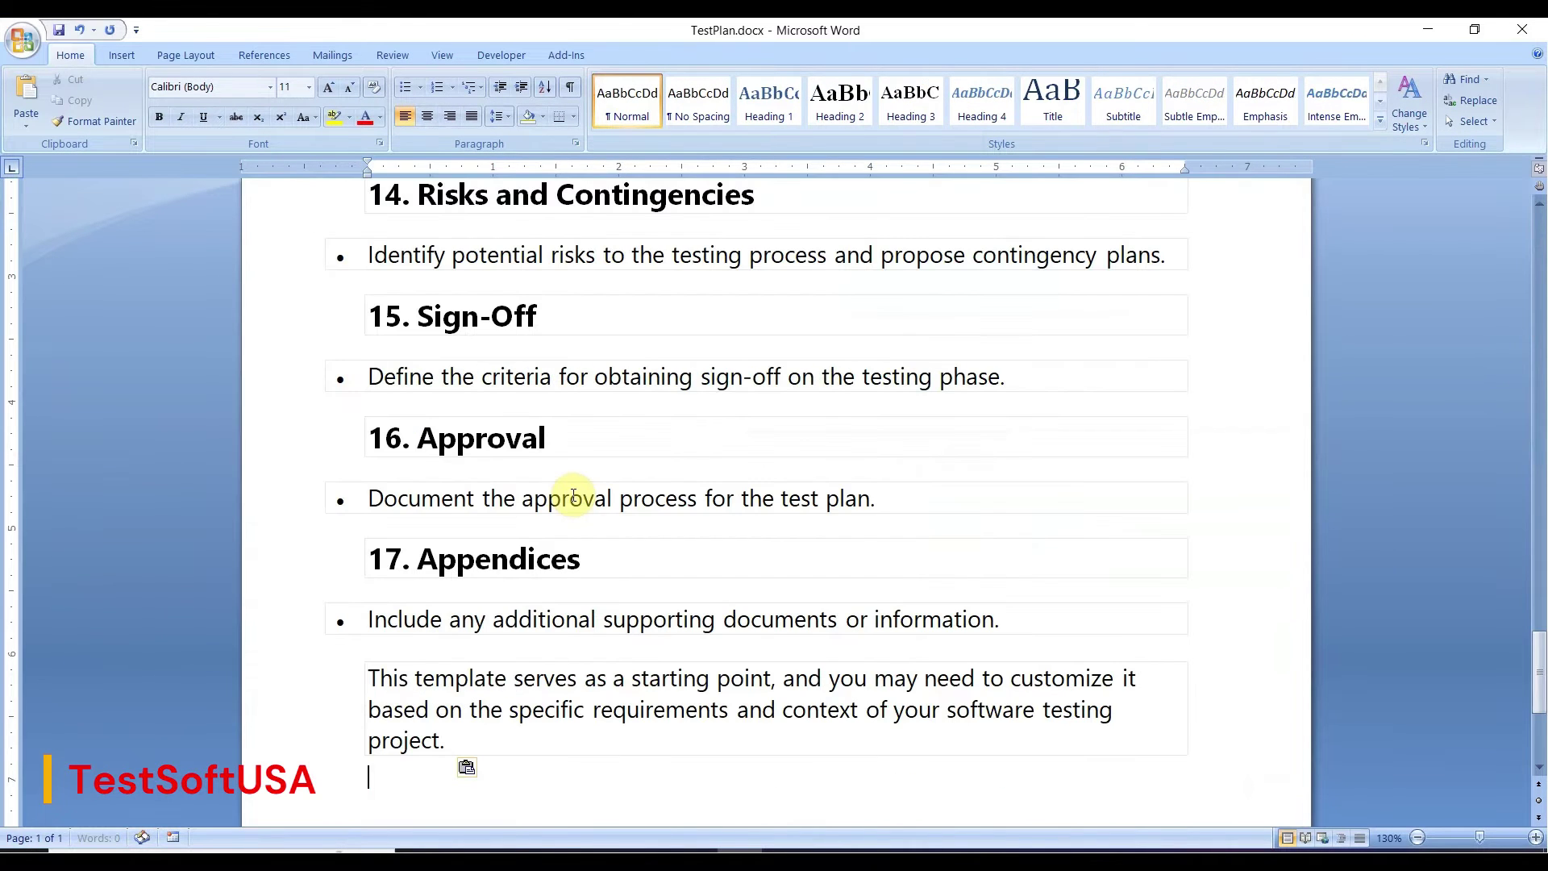
{"action": "scroll", "coordinate": [1003, 650], "scroll_direction": "up", "scroll_amount": 1}
{"action": "scroll", "coordinate": [1004, 649], "scroll_direction": "up", "scroll_amount": 15}
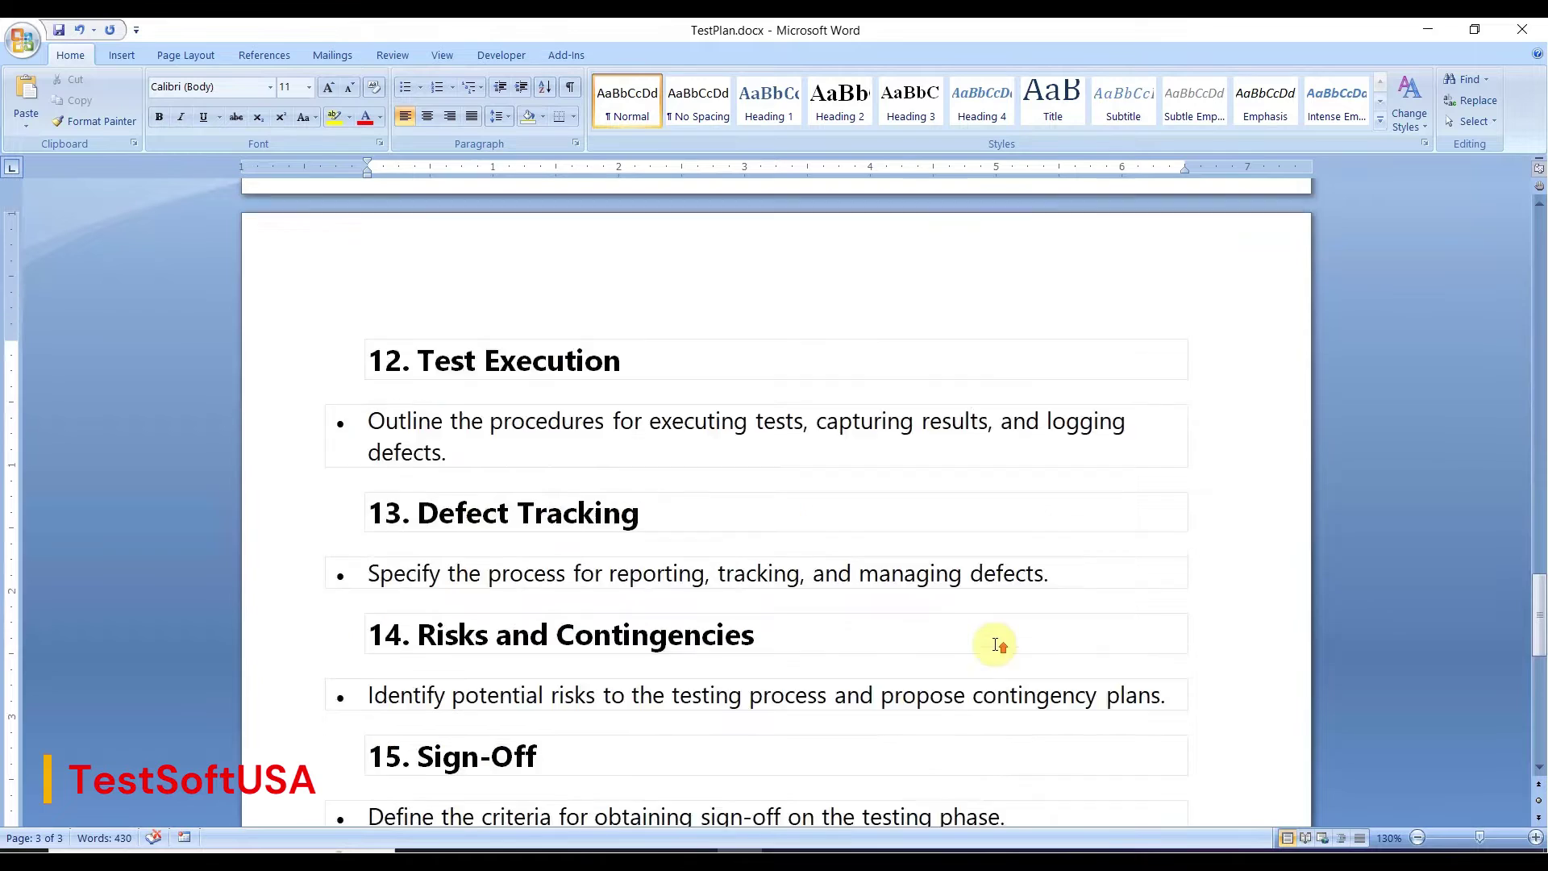
{"action": "scroll", "coordinate": [995, 637], "scroll_direction": "up", "scroll_amount": 15}
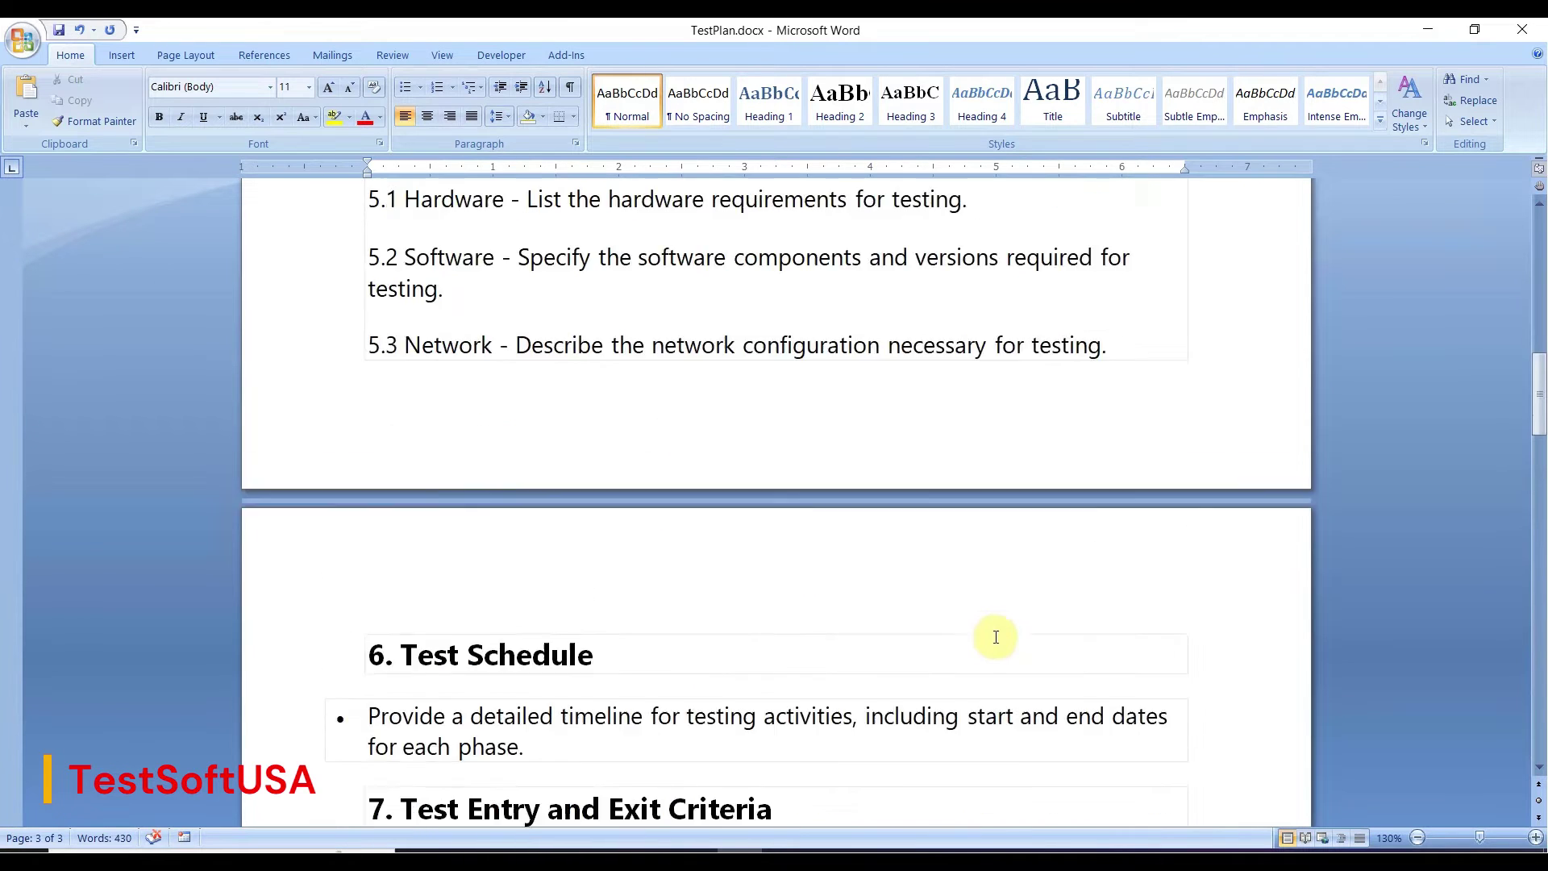
{"action": "scroll", "coordinate": [998, 639], "scroll_direction": "up", "scroll_amount": 4}
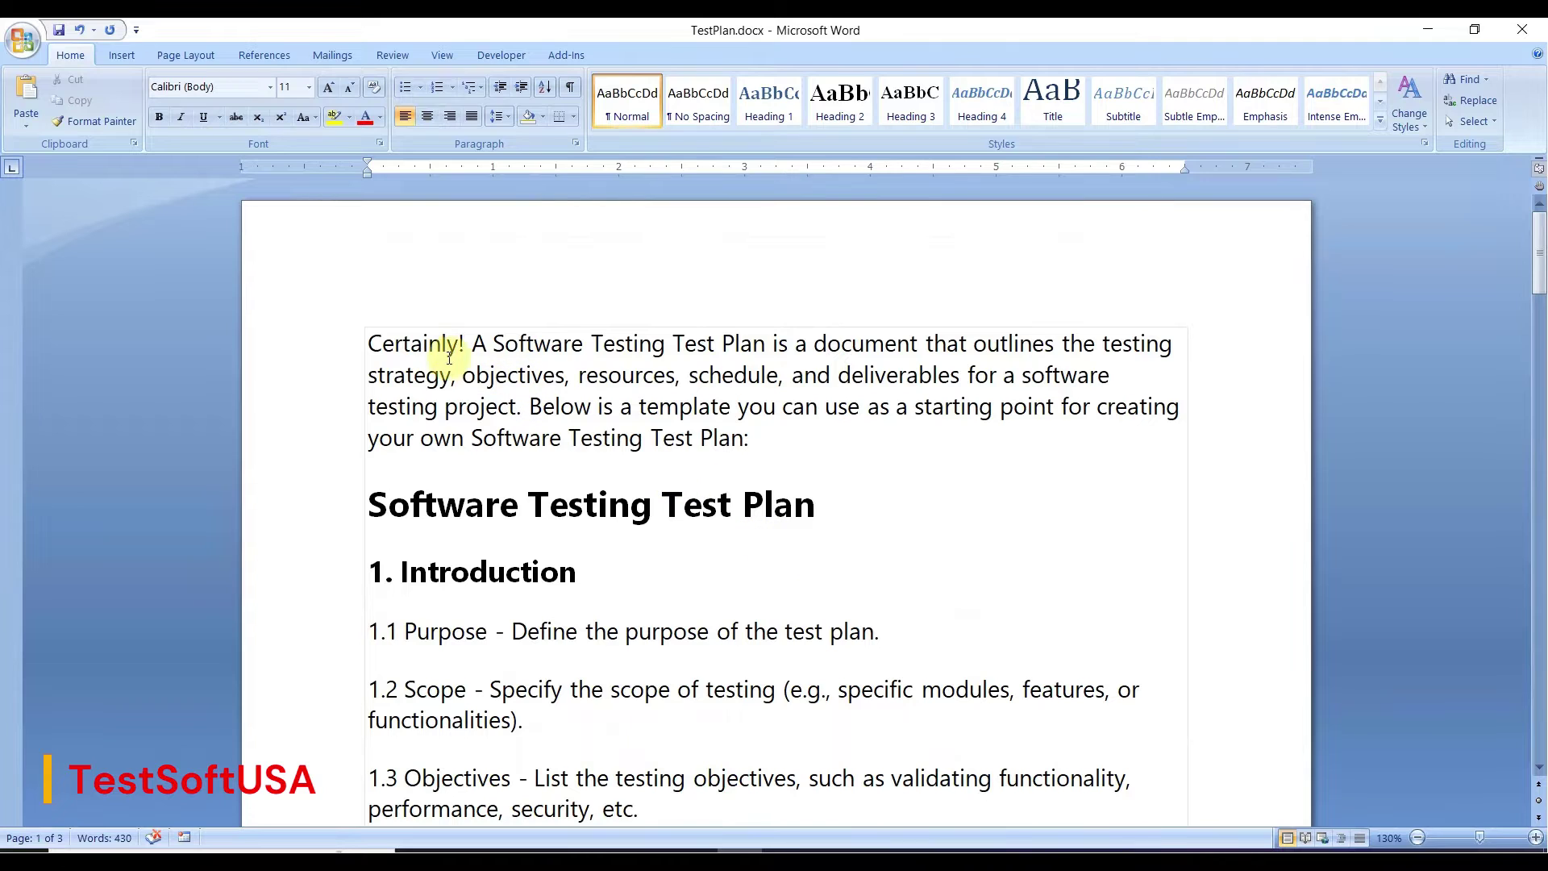
Delete 'Certainly! ' from the start of the intro paragraph
{"action": "left_click_drag", "start_coordinate": [474, 342], "coordinate": [397, 339]}
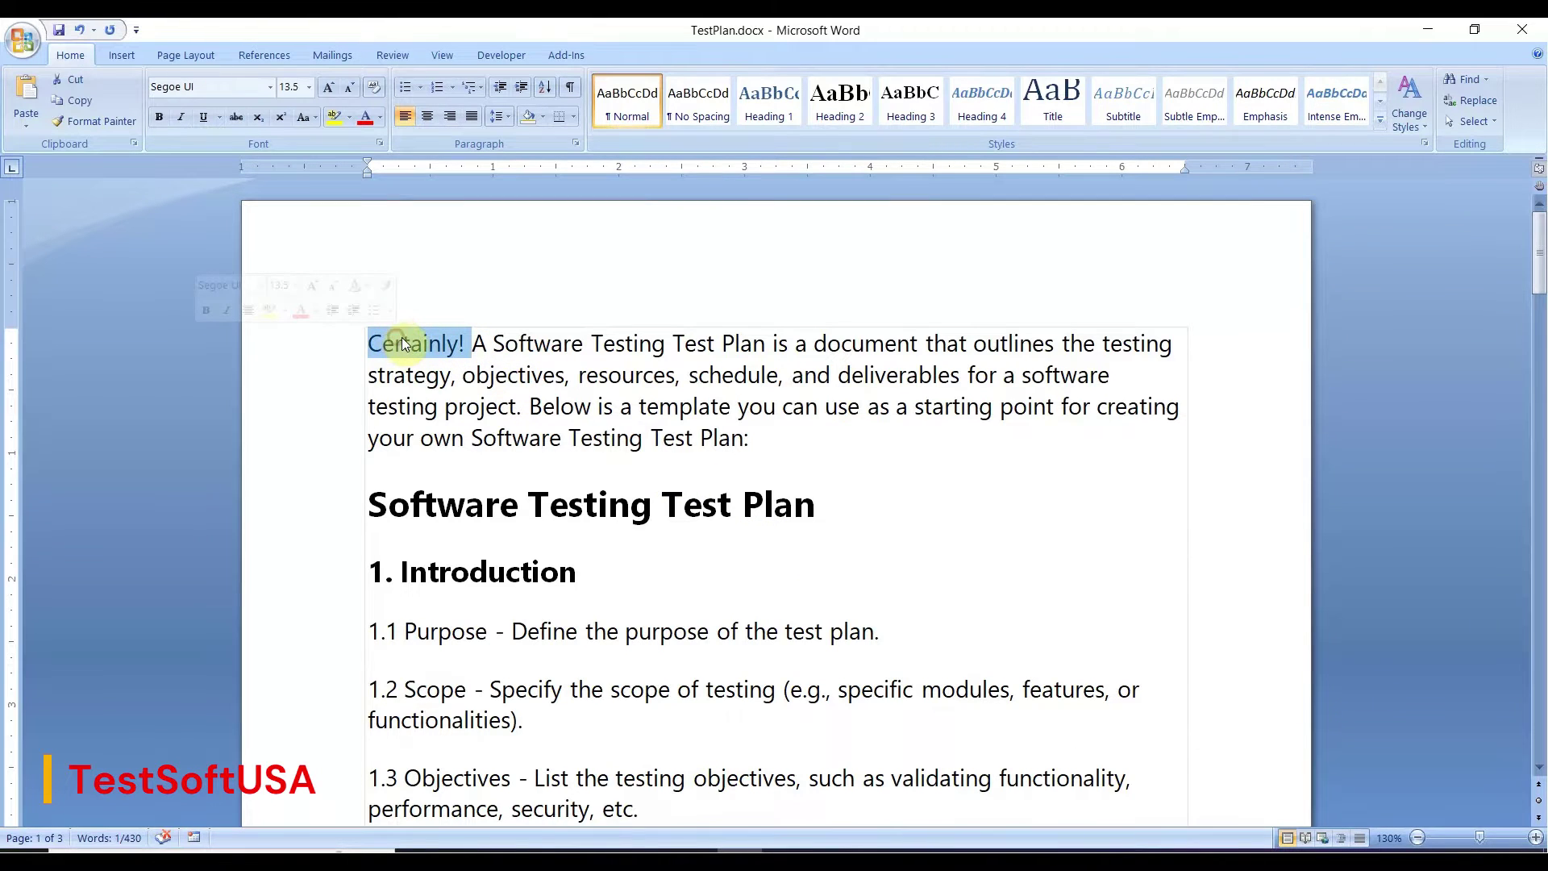
{"action": "key", "text": "Delete"}
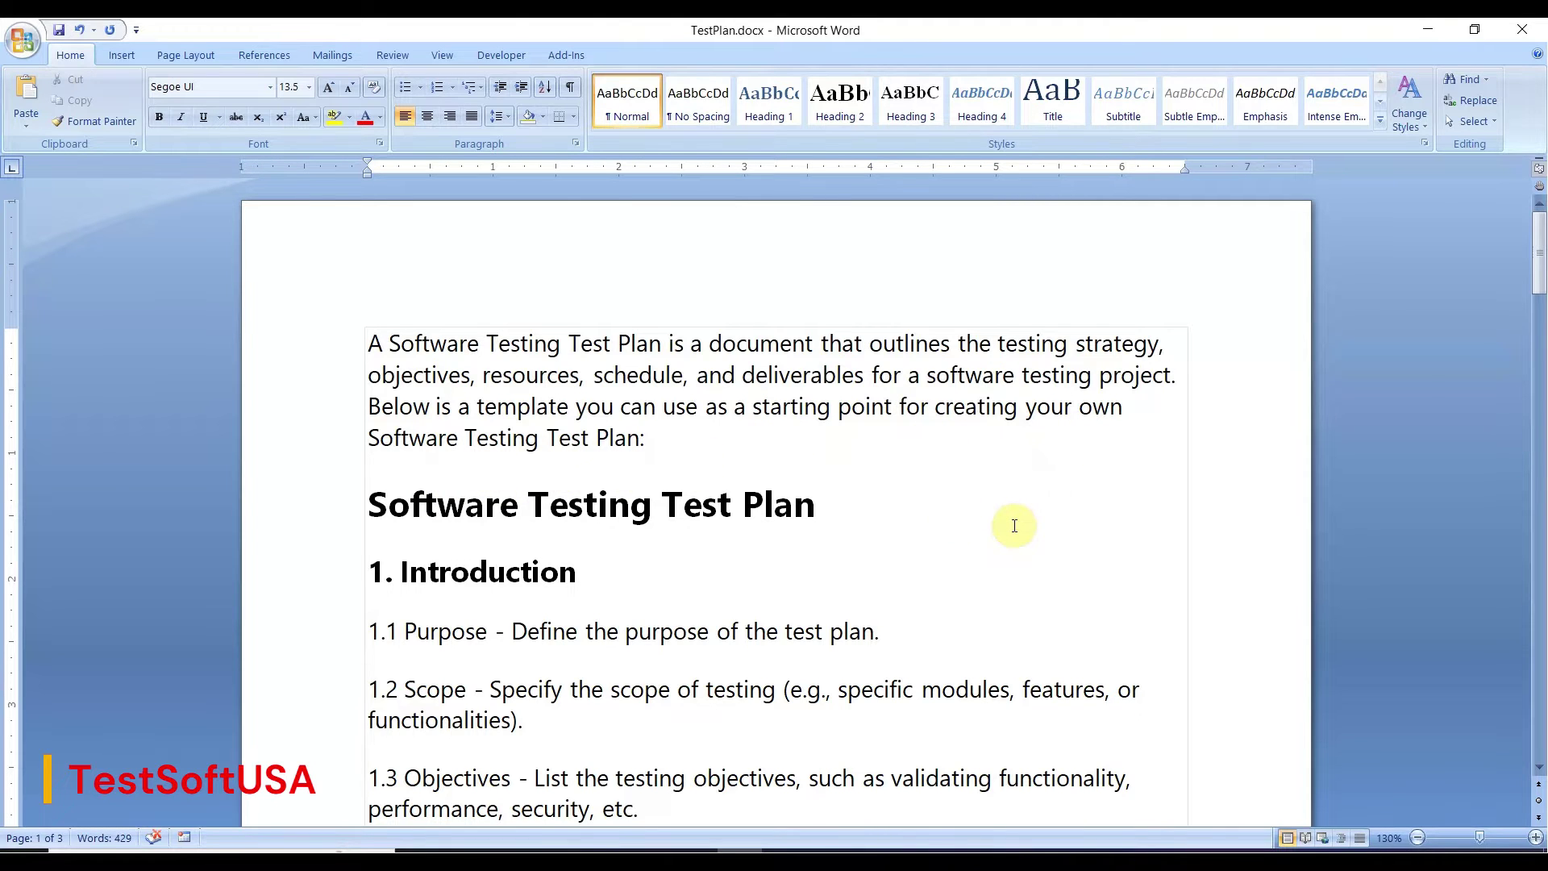
{"action": "scroll", "coordinate": [1014, 525], "scroll_direction": "down", "scroll_amount": 2}
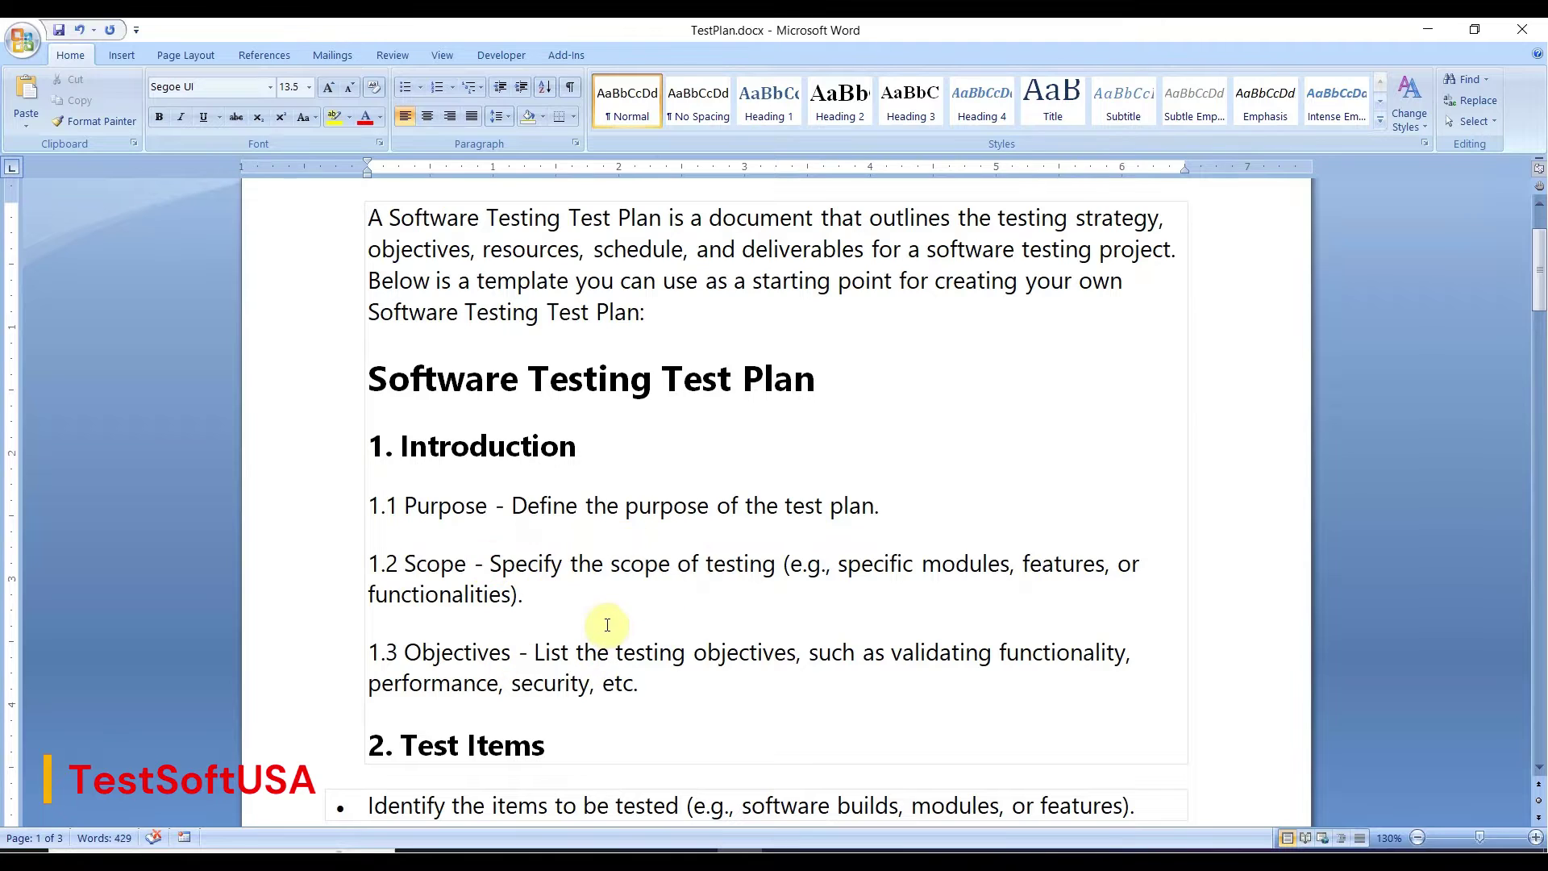
Review the plan from section 2 Test Items down to section 7
{"action": "scroll", "coordinate": [607, 625], "scroll_direction": "down", "scroll_amount": 3}
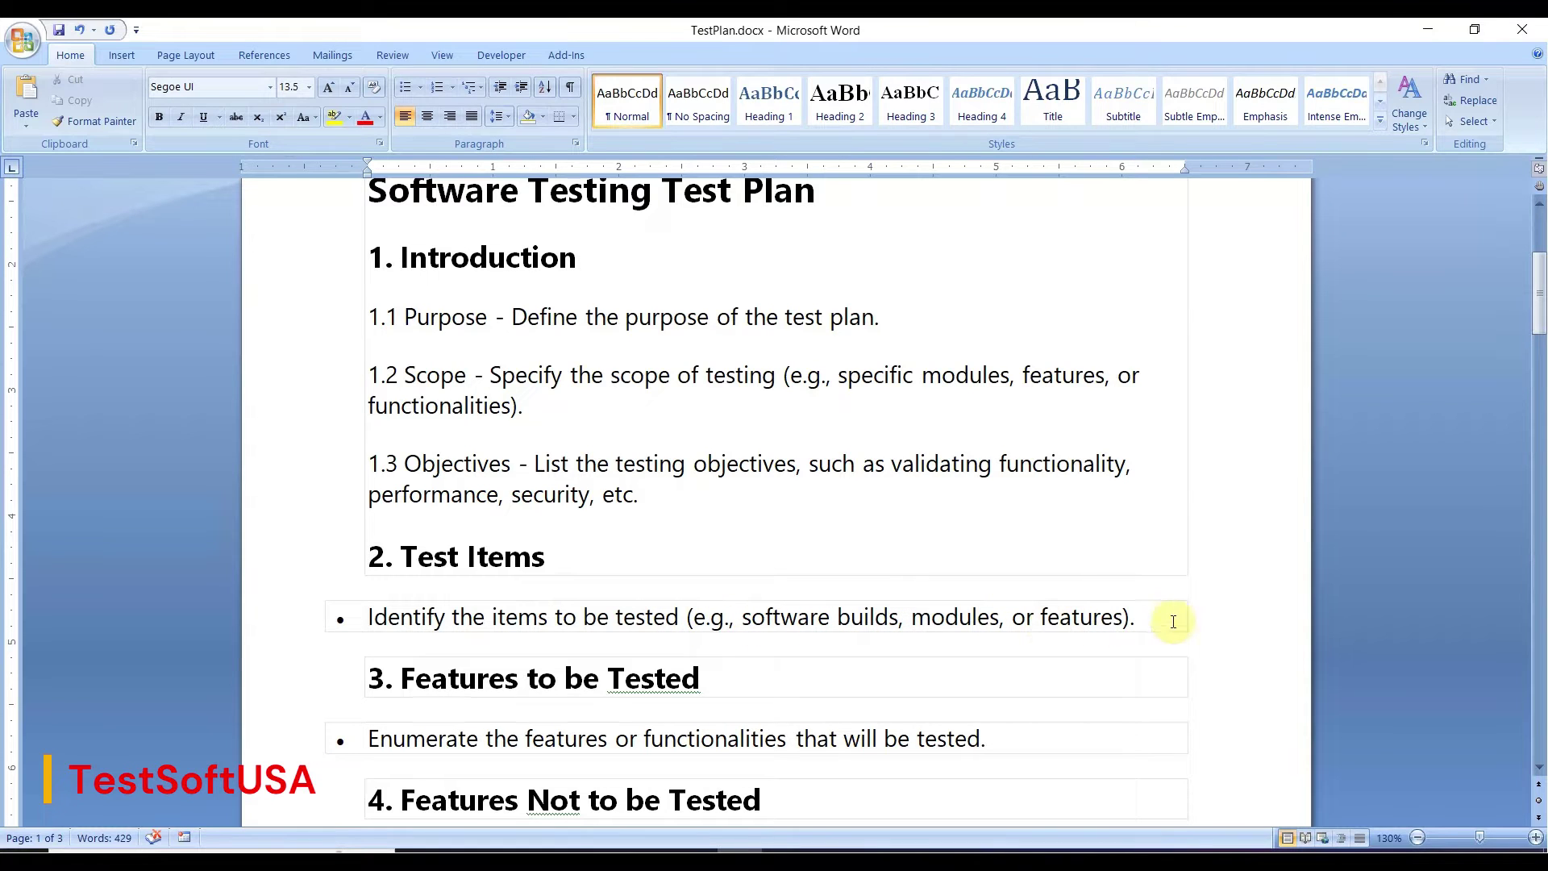
{"action": "left_click_drag", "start_coordinate": [364, 619], "coordinate": [1104, 610]}
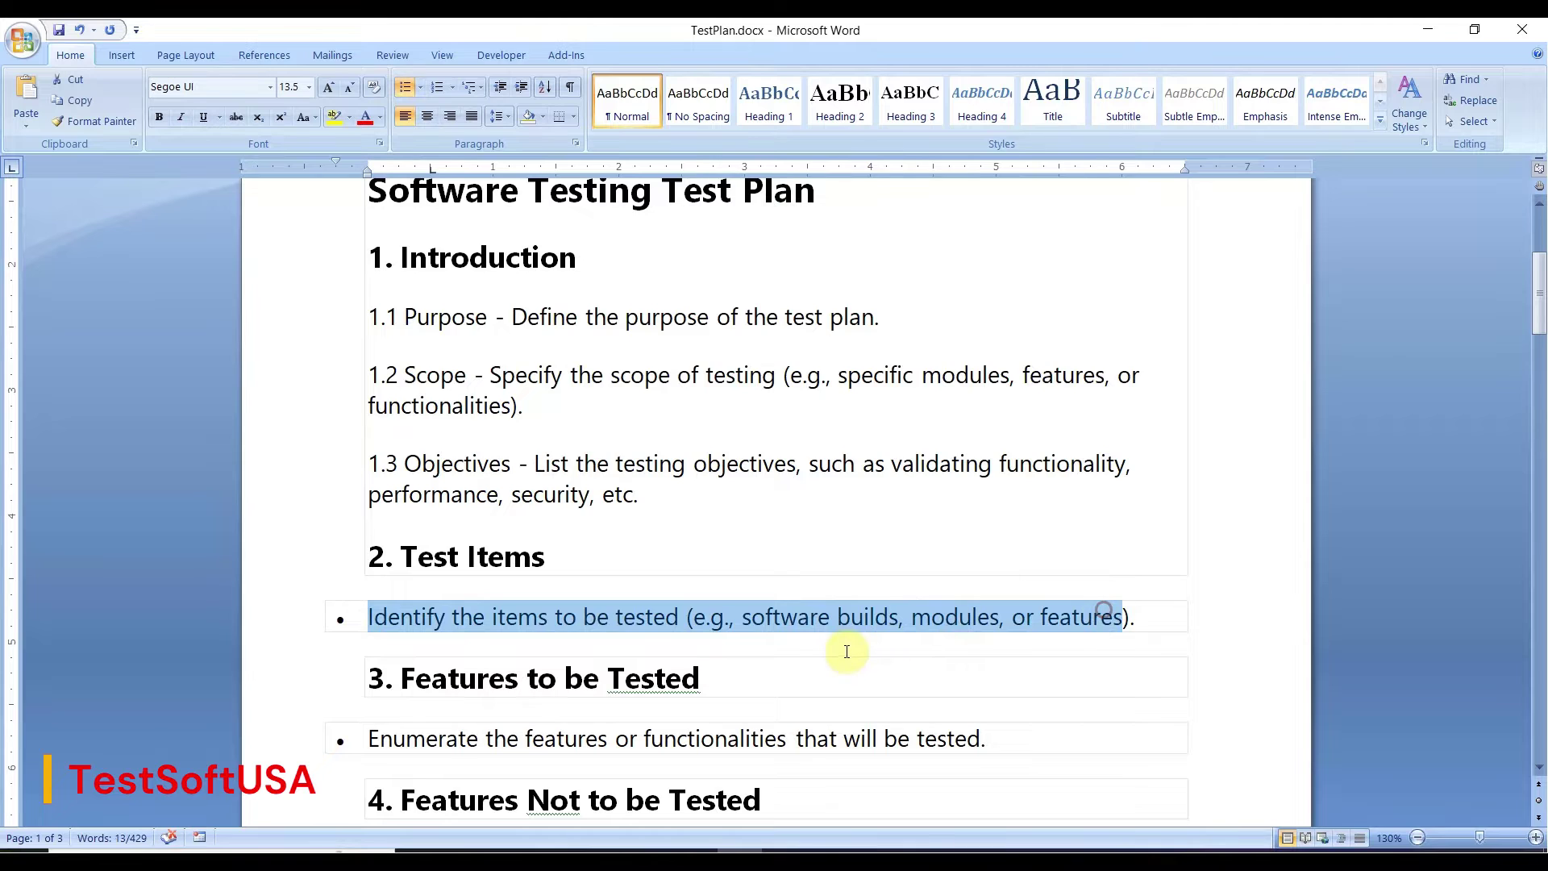
{"action": "scroll", "coordinate": [846, 652], "scroll_direction": "down", "scroll_amount": 3}
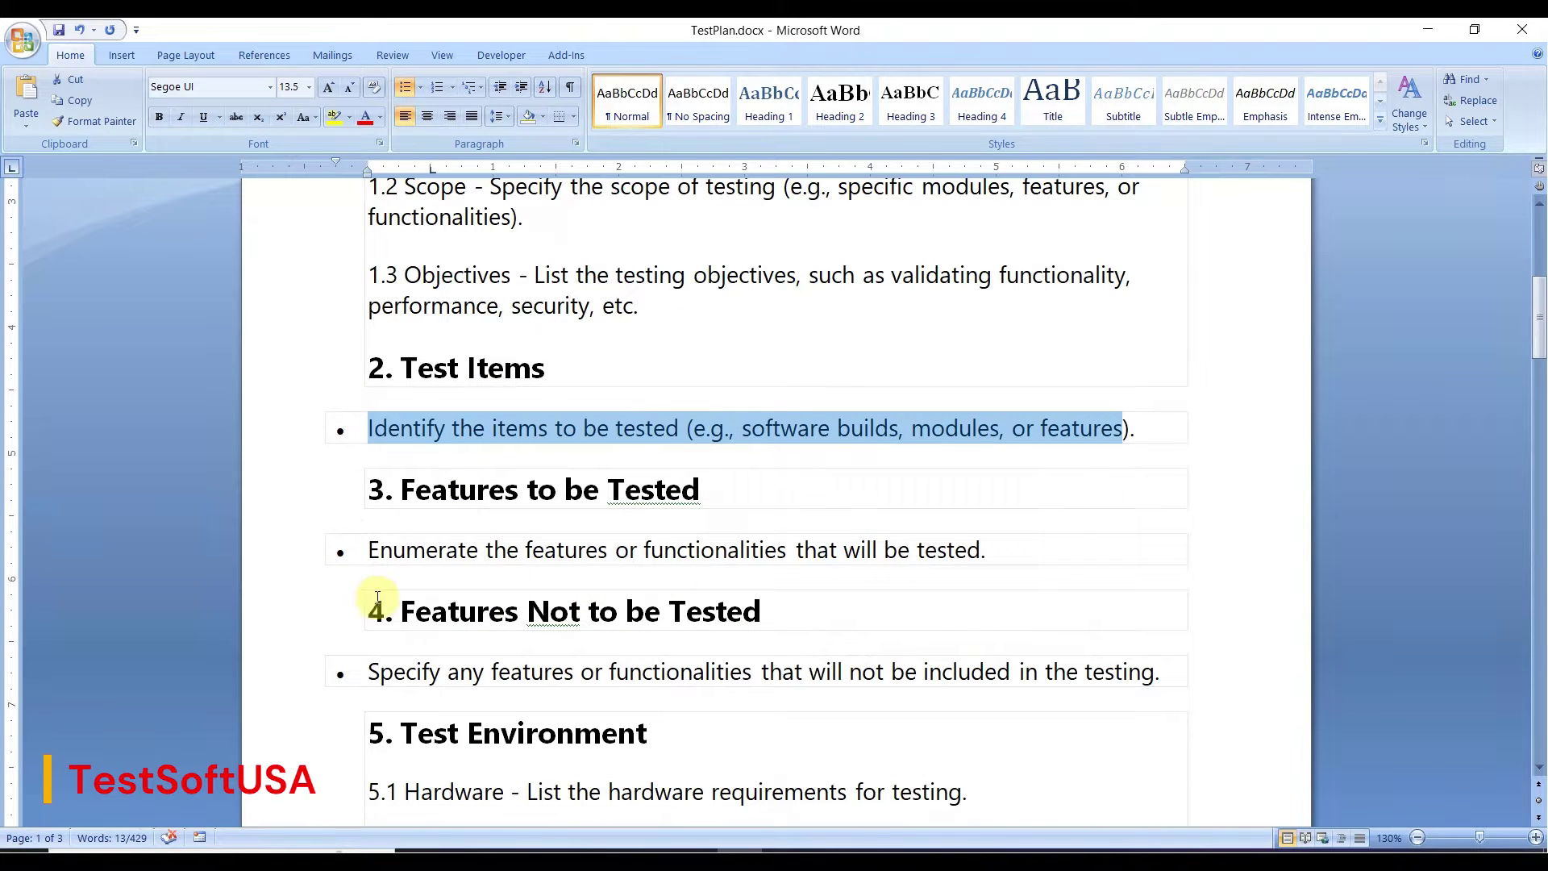
{"action": "scroll", "coordinate": [449, 650], "scroll_direction": "down", "scroll_amount": 3}
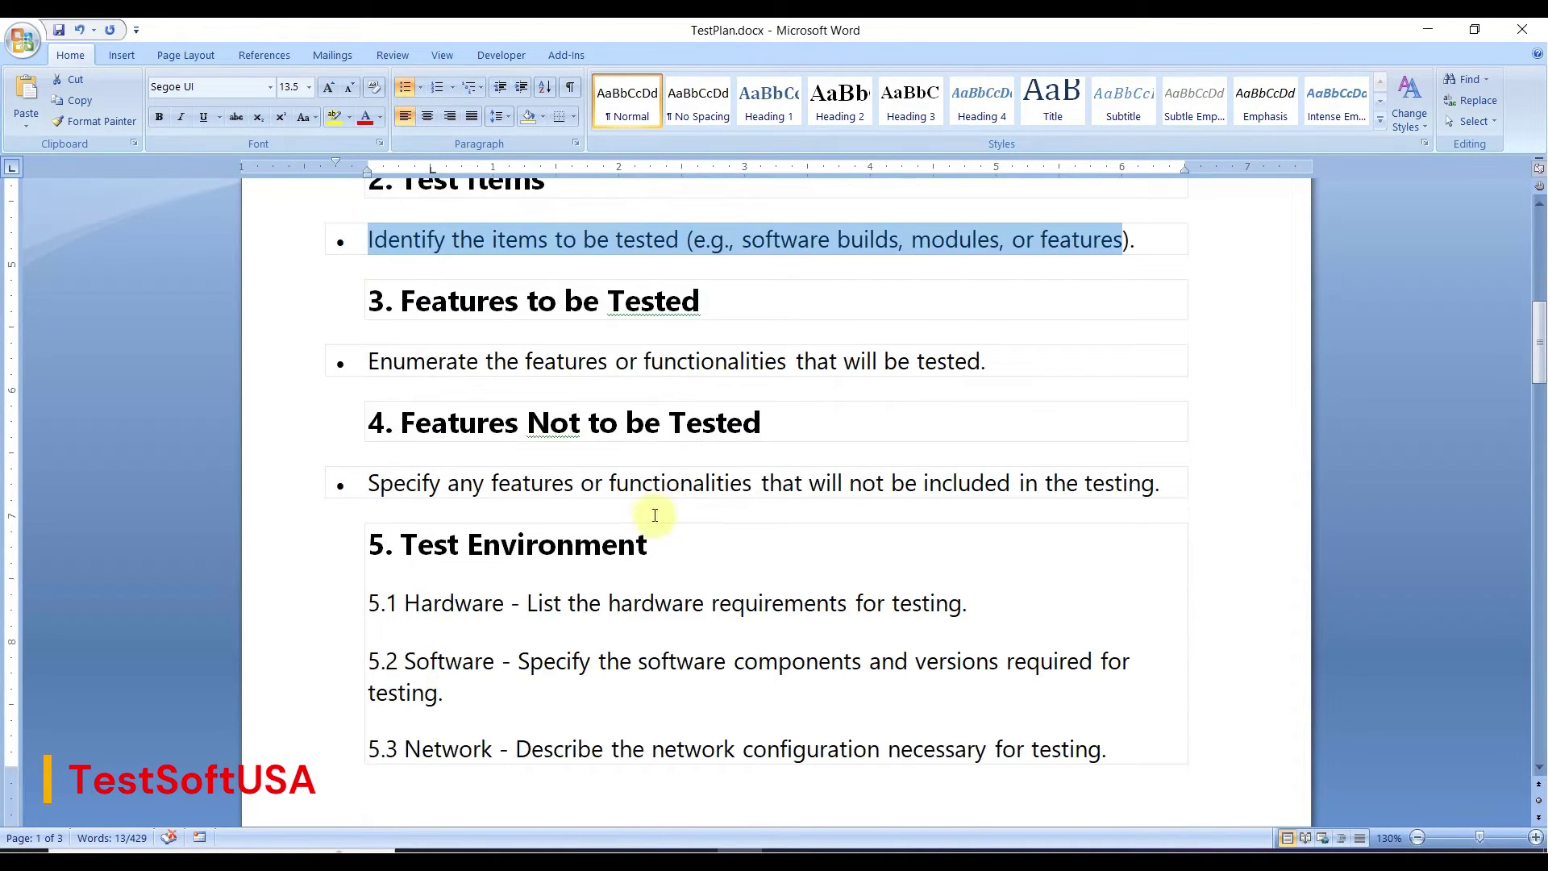
{"action": "scroll", "coordinate": [649, 605], "scroll_direction": "down", "scroll_amount": 3}
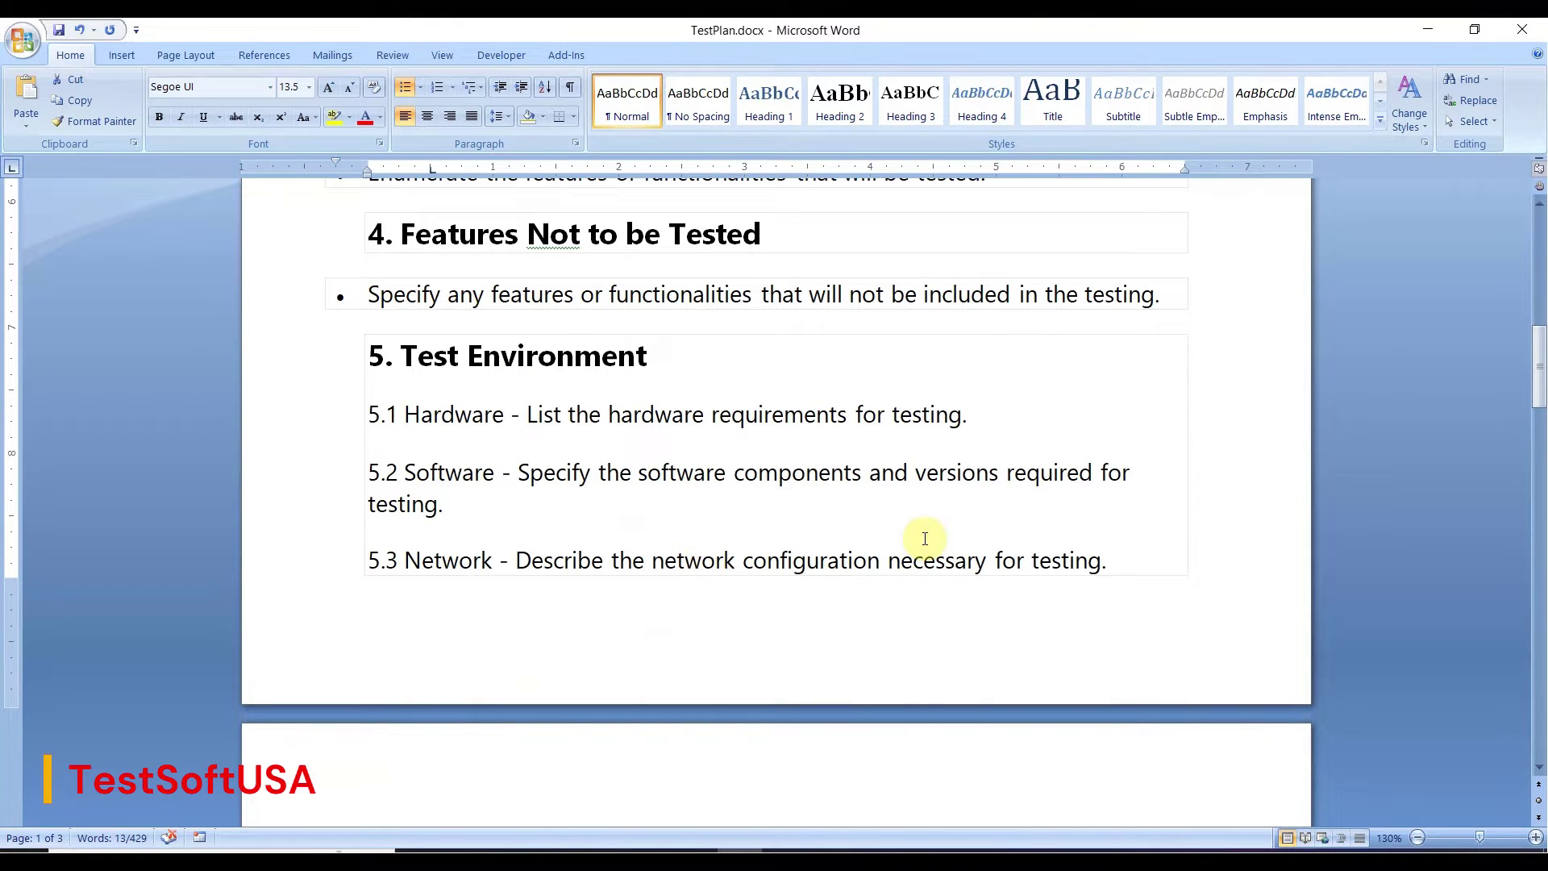
{"action": "scroll", "coordinate": [798, 506], "scroll_direction": "down", "scroll_amount": 3}
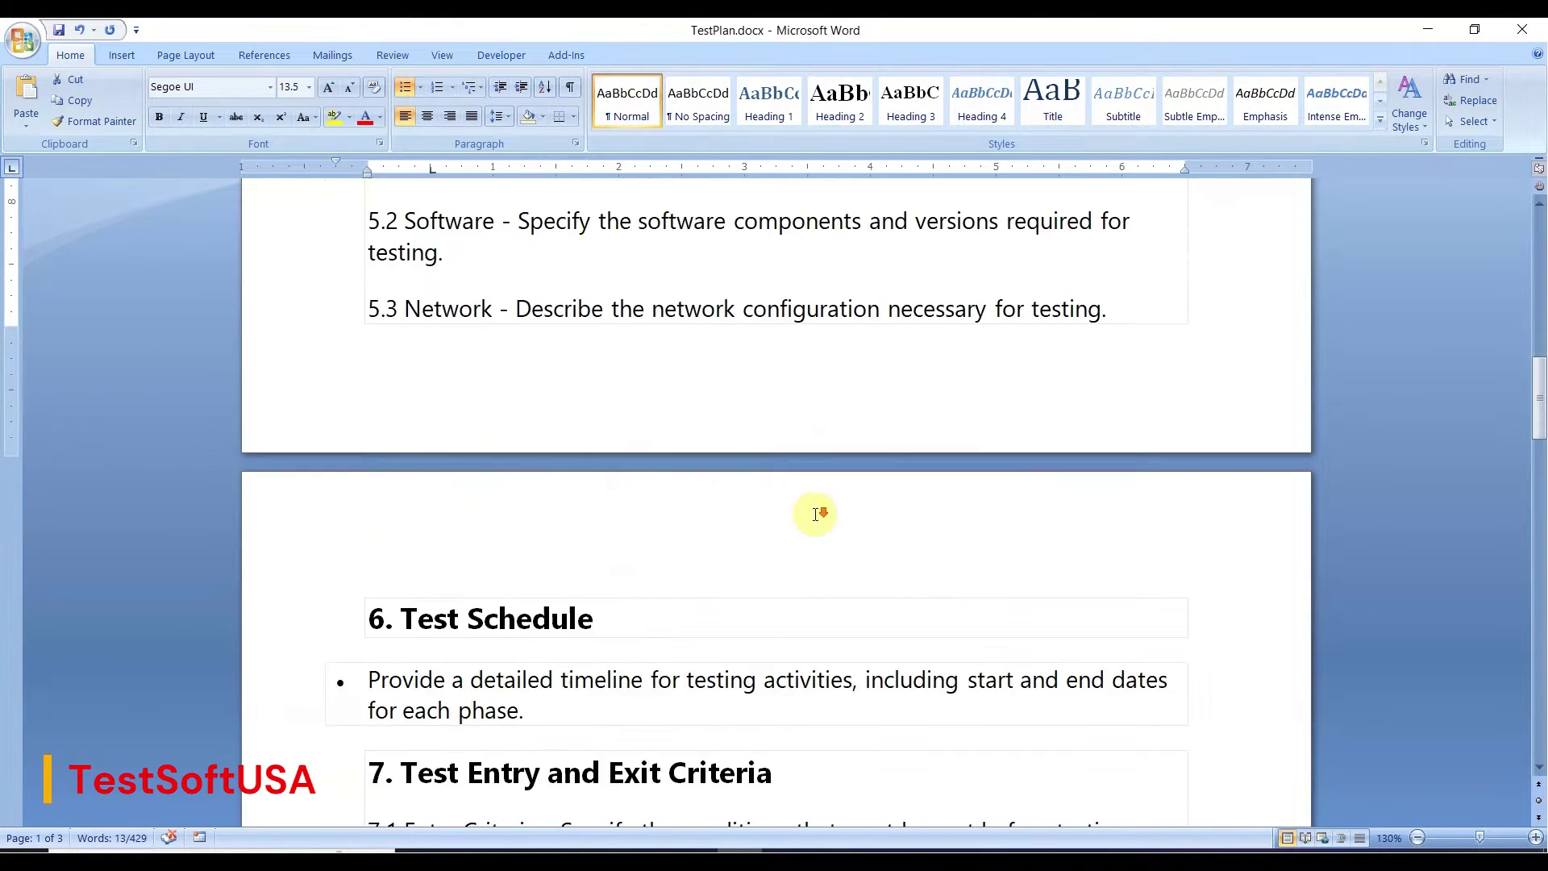
{"action": "scroll", "coordinate": [814, 514], "scroll_direction": "down", "scroll_amount": 2}
{"action": "scroll", "coordinate": [877, 511], "scroll_direction": "down", "scroll_amount": 2}
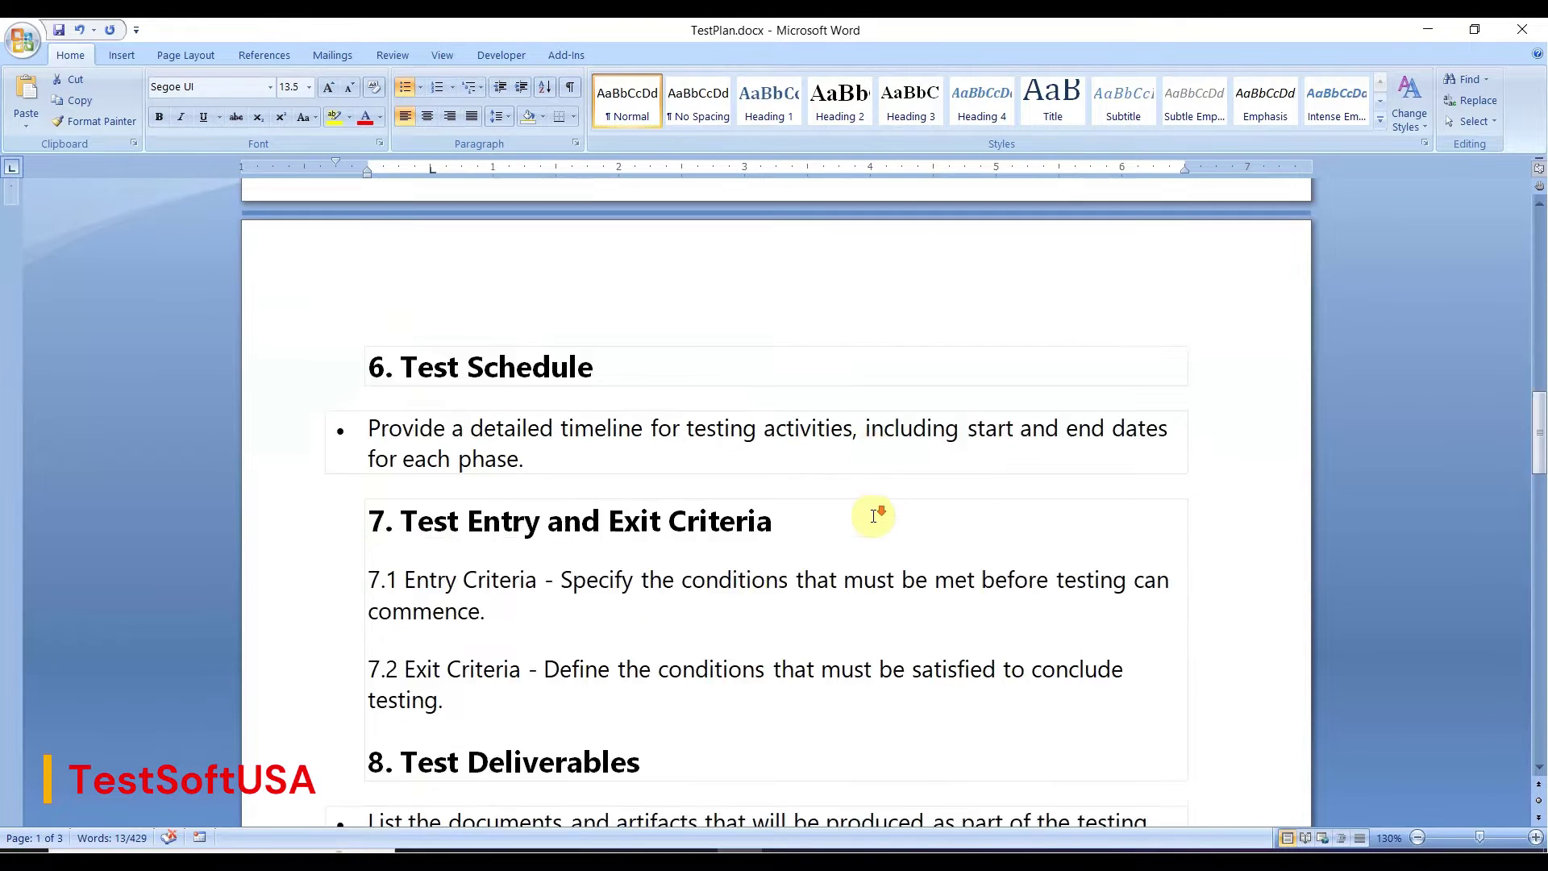
{"action": "left_click", "coordinate": [434, 423]}
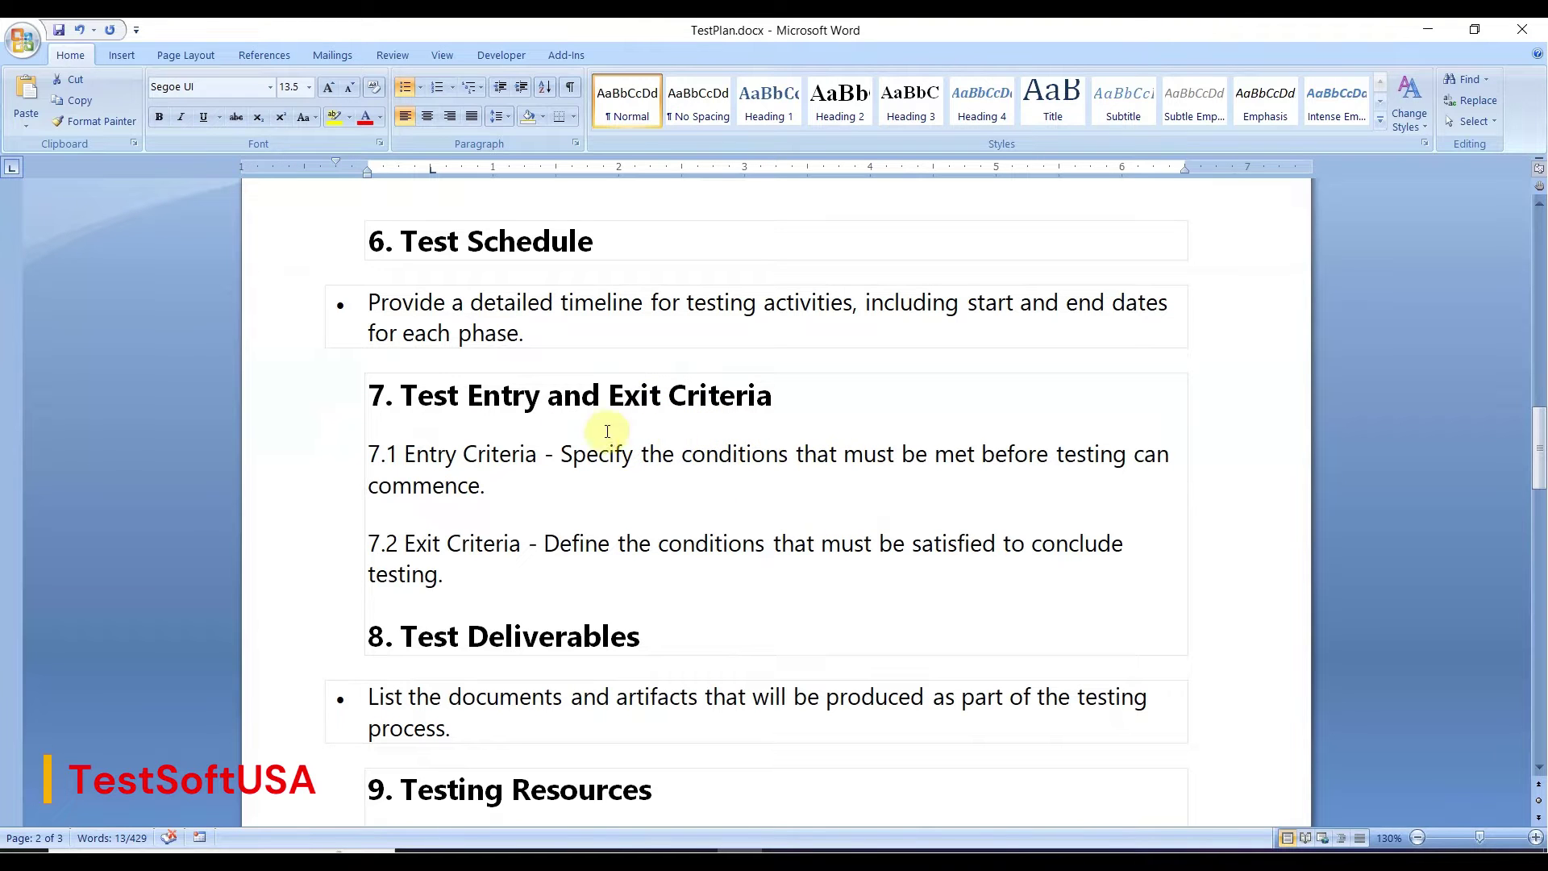
Scroll on to section 17 Appendices, then partway back up
{"action": "scroll", "coordinate": [736, 480], "scroll_direction": "down", "scroll_amount": 3}
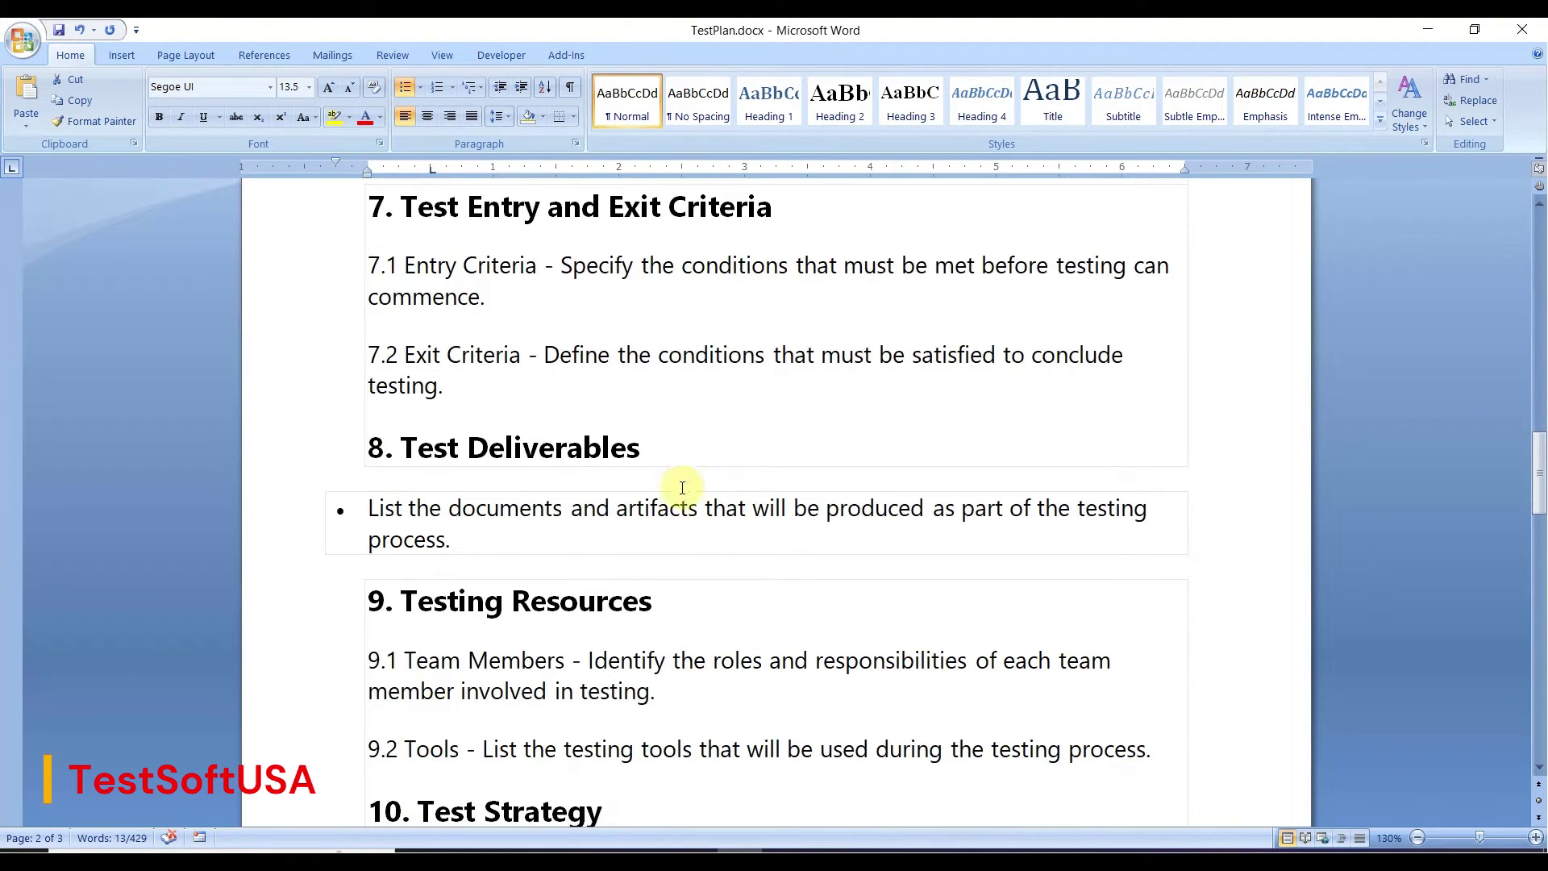
{"action": "scroll", "coordinate": [774, 507], "scroll_direction": "down", "scroll_amount": 3}
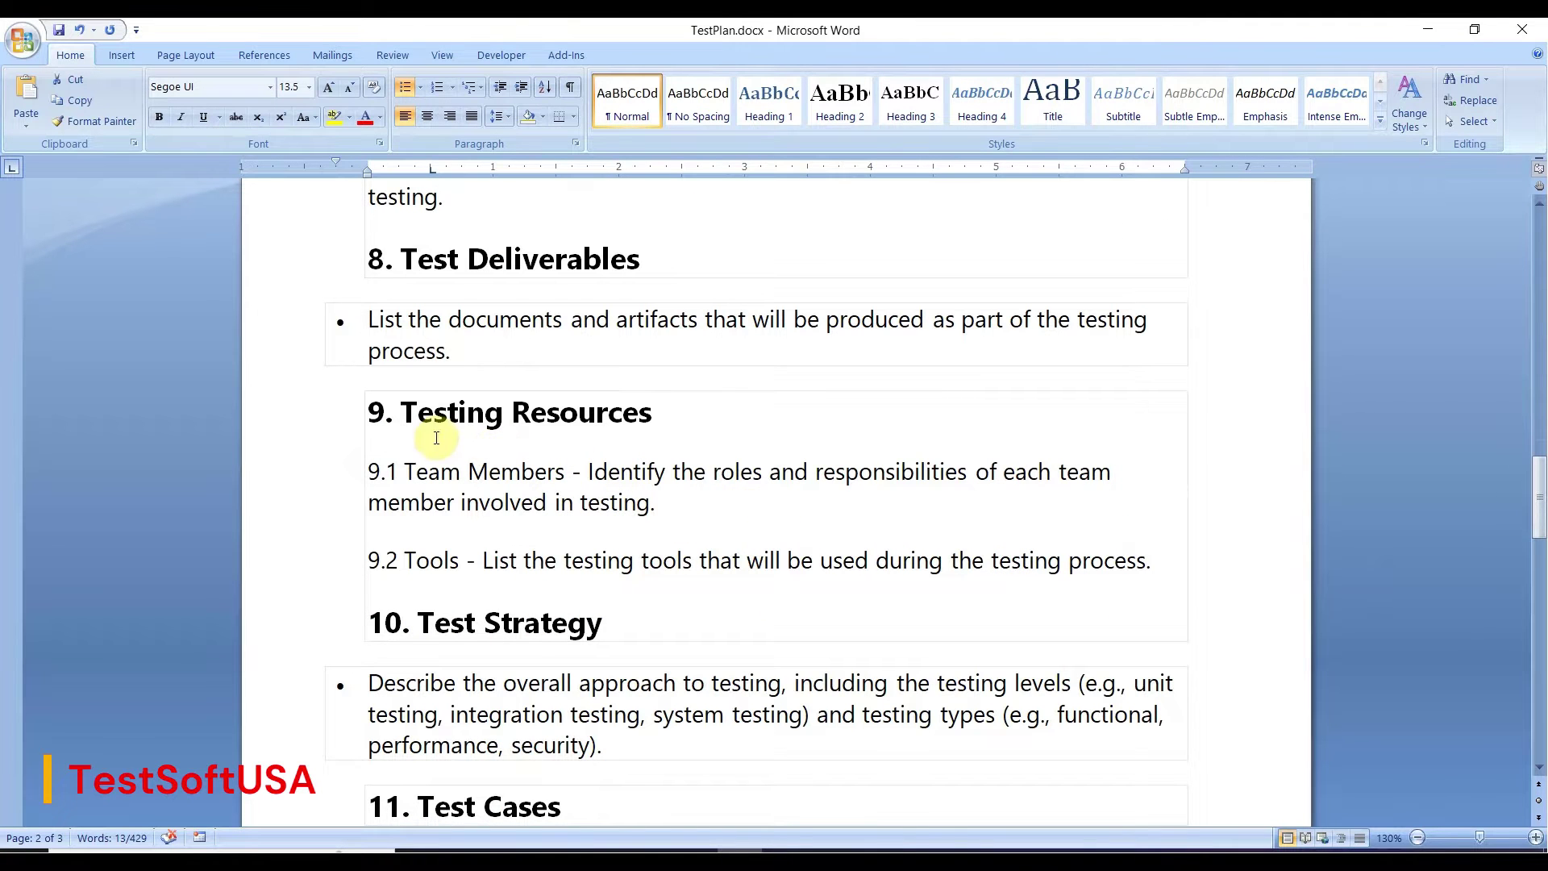
{"action": "scroll", "coordinate": [693, 473], "scroll_direction": "down", "scroll_amount": 2}
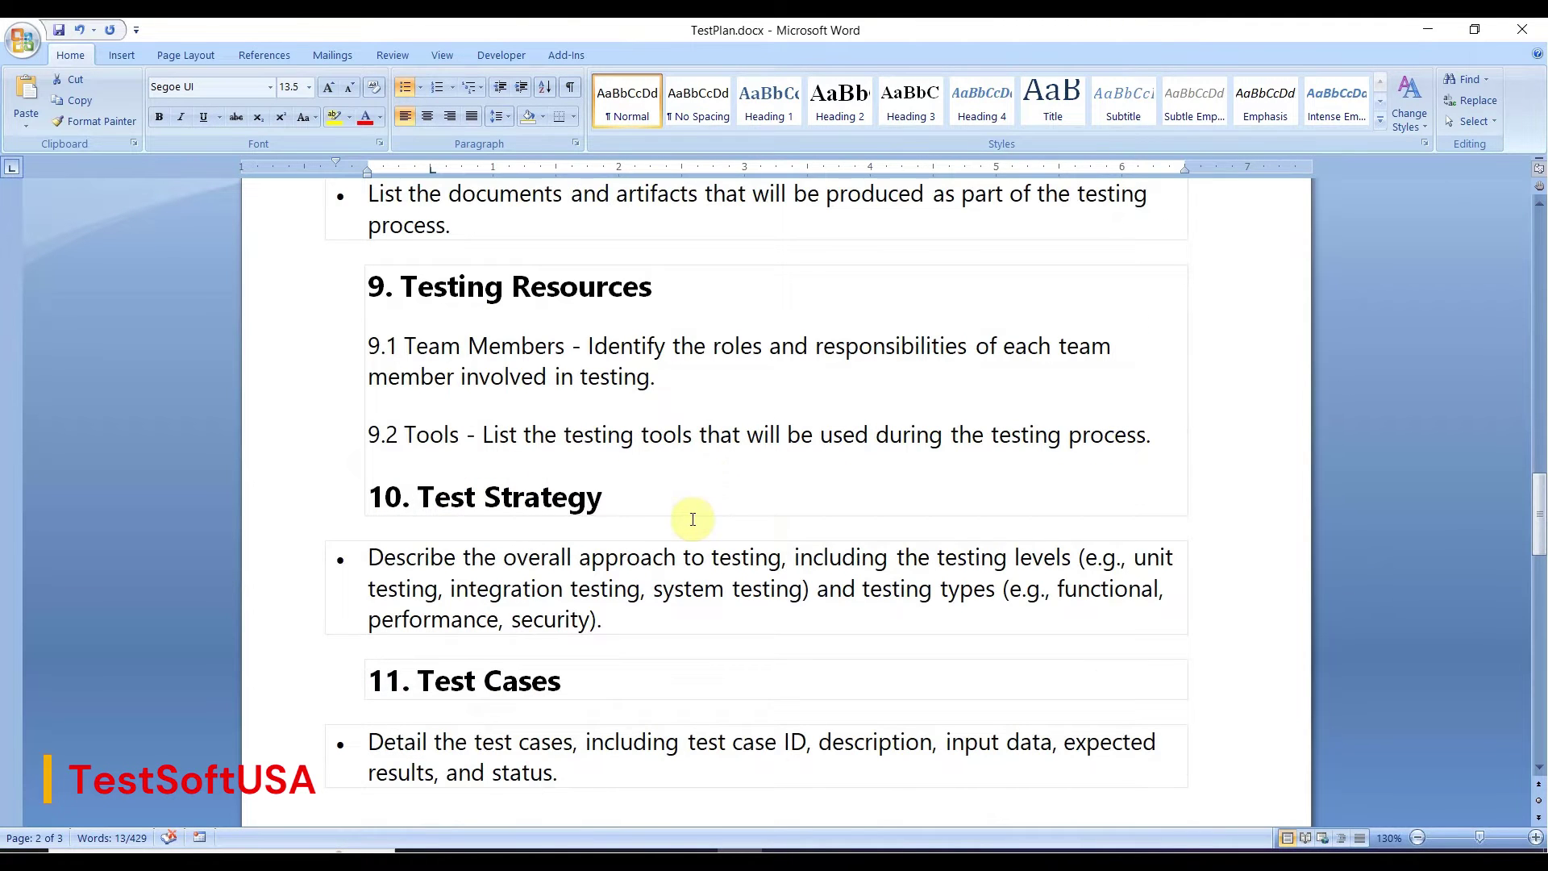
{"action": "scroll", "coordinate": [690, 517], "scroll_direction": "down", "scroll_amount": 3}
{"action": "scroll", "coordinate": [579, 573], "scroll_direction": "down", "scroll_amount": 3}
{"action": "scroll", "coordinate": [580, 573], "scroll_direction": "down", "scroll_amount": 6}
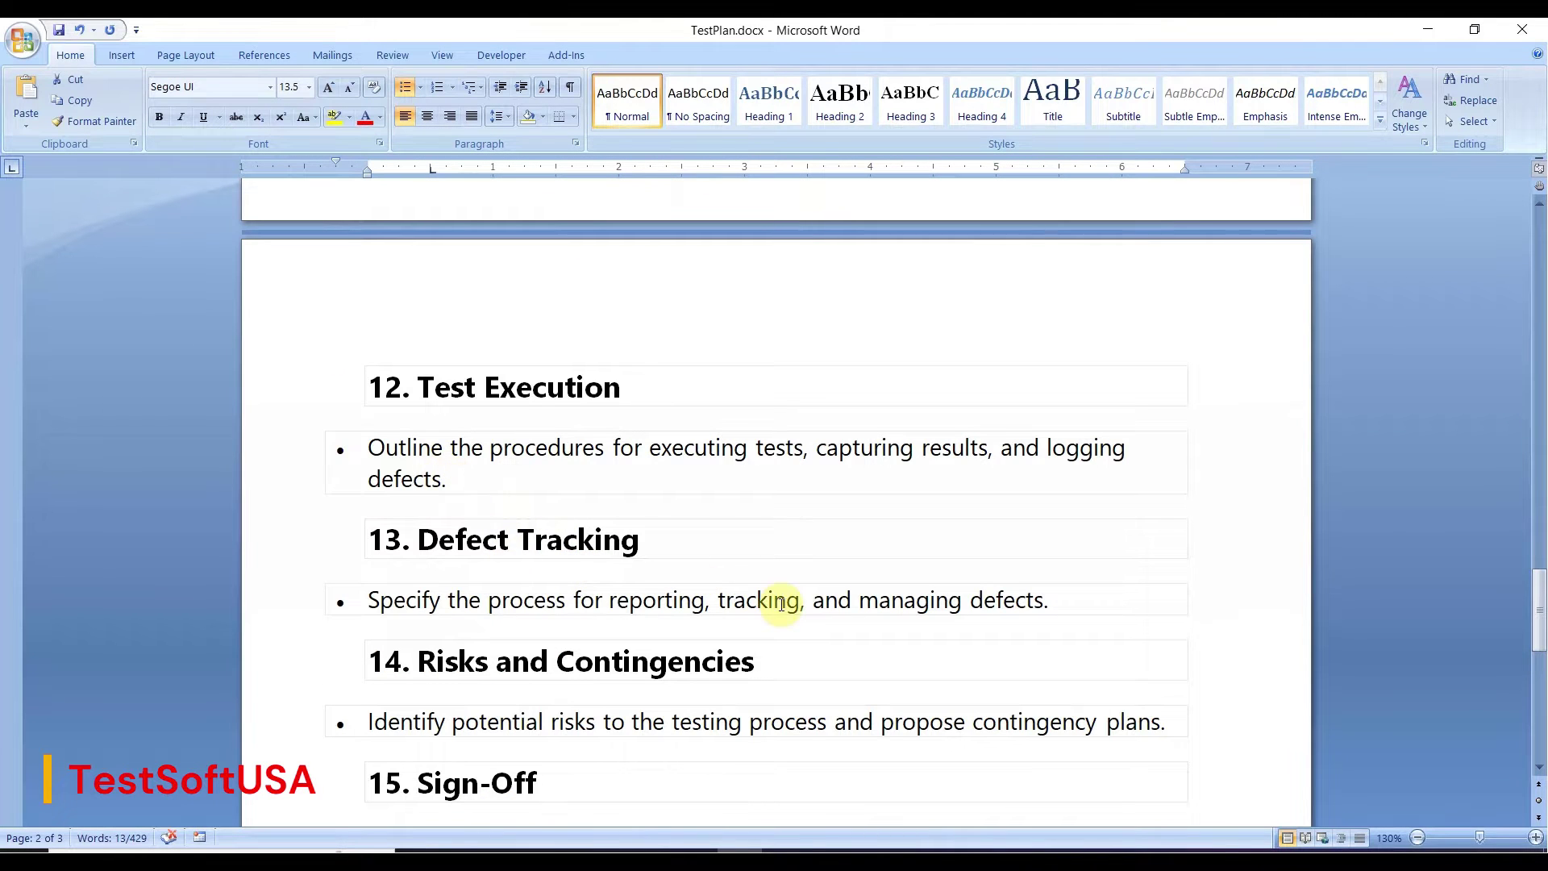
{"action": "scroll", "coordinate": [776, 599], "scroll_direction": "down", "scroll_amount": 3}
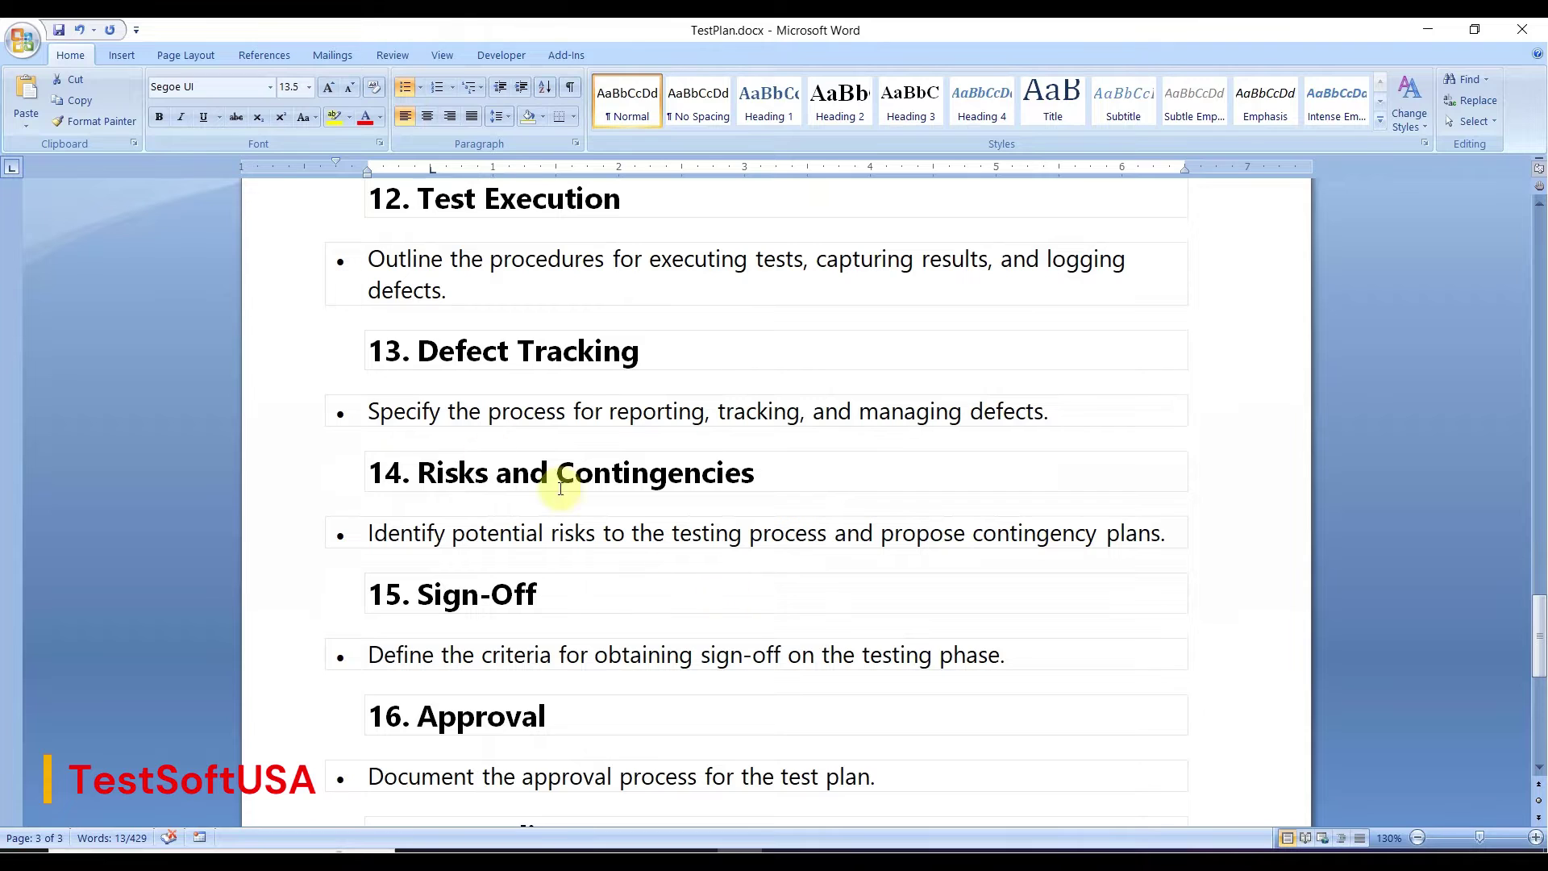
{"action": "scroll", "coordinate": [806, 666], "scroll_direction": "down", "scroll_amount": 3}
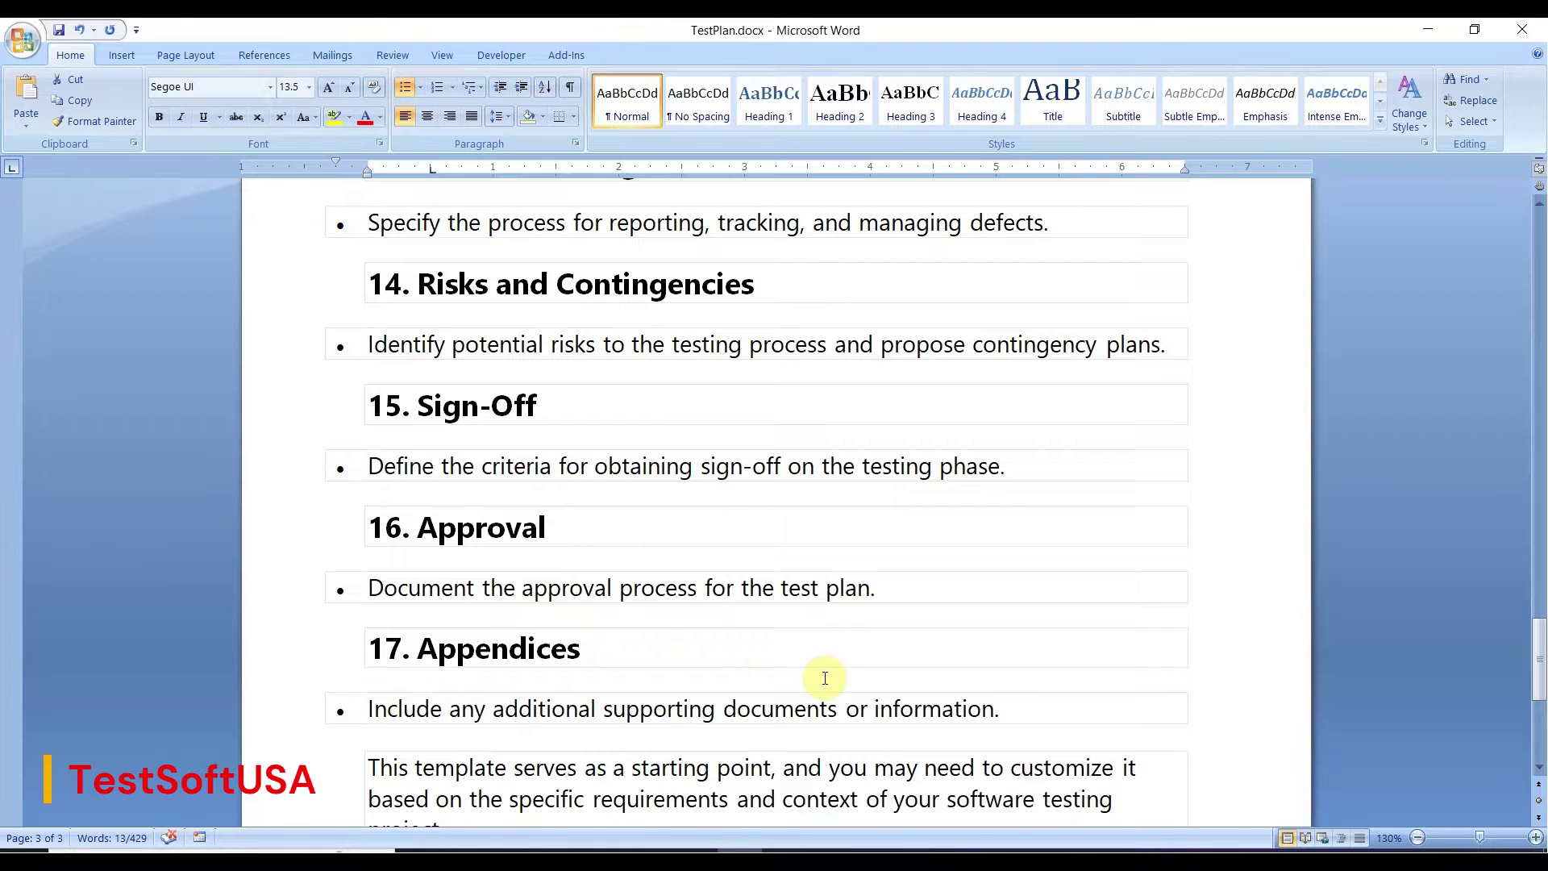
{"action": "scroll", "coordinate": [1185, 675], "scroll_direction": "down", "scroll_amount": 4}
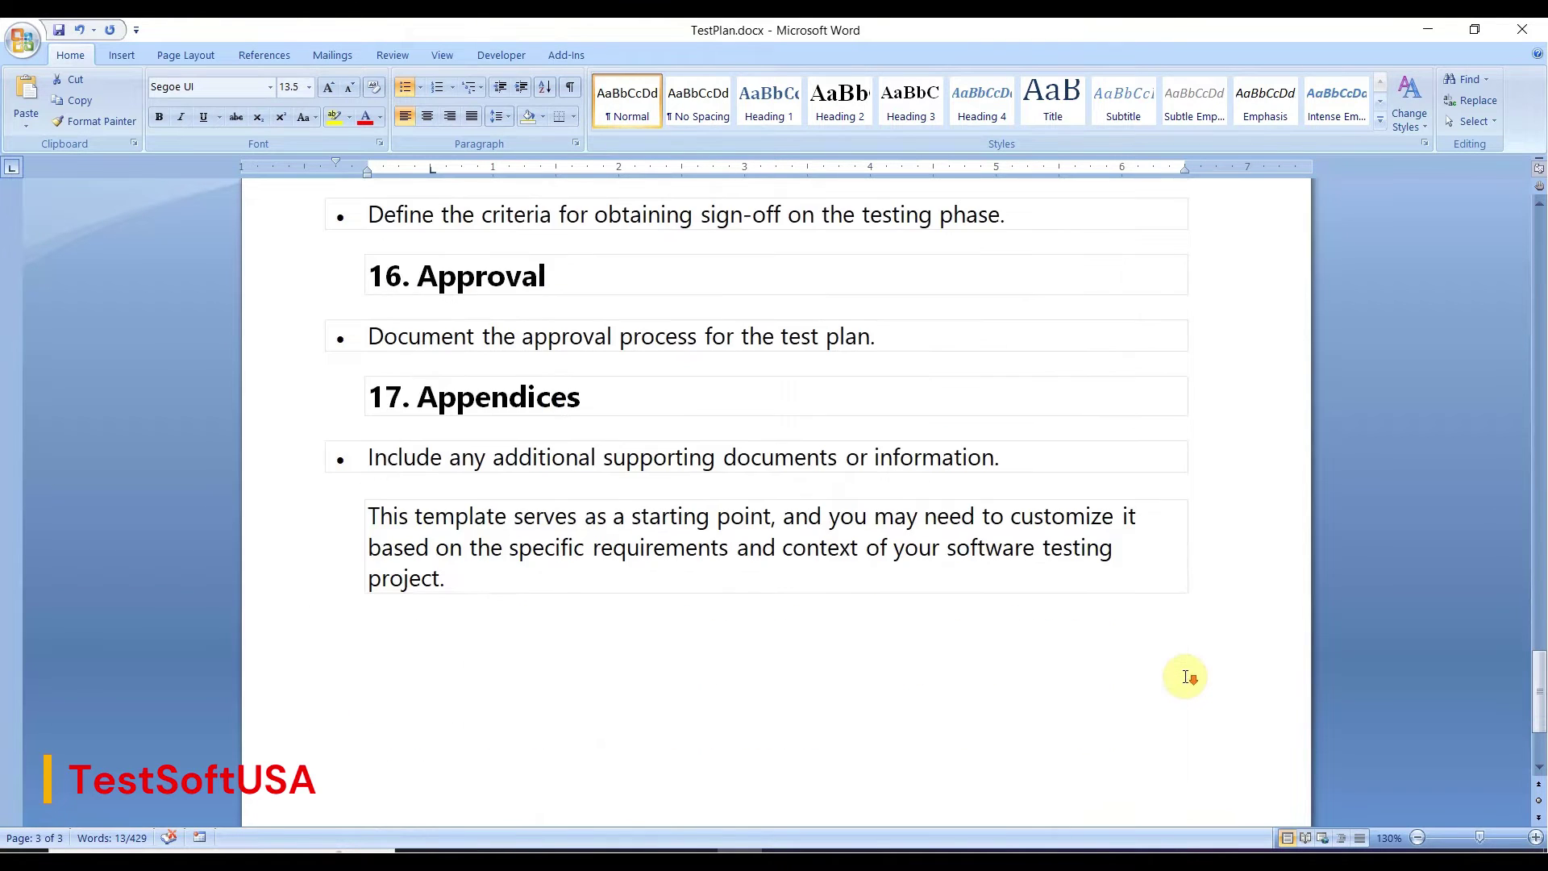
{"action": "scroll", "coordinate": [1180, 677], "scroll_direction": "up", "scroll_amount": 20}
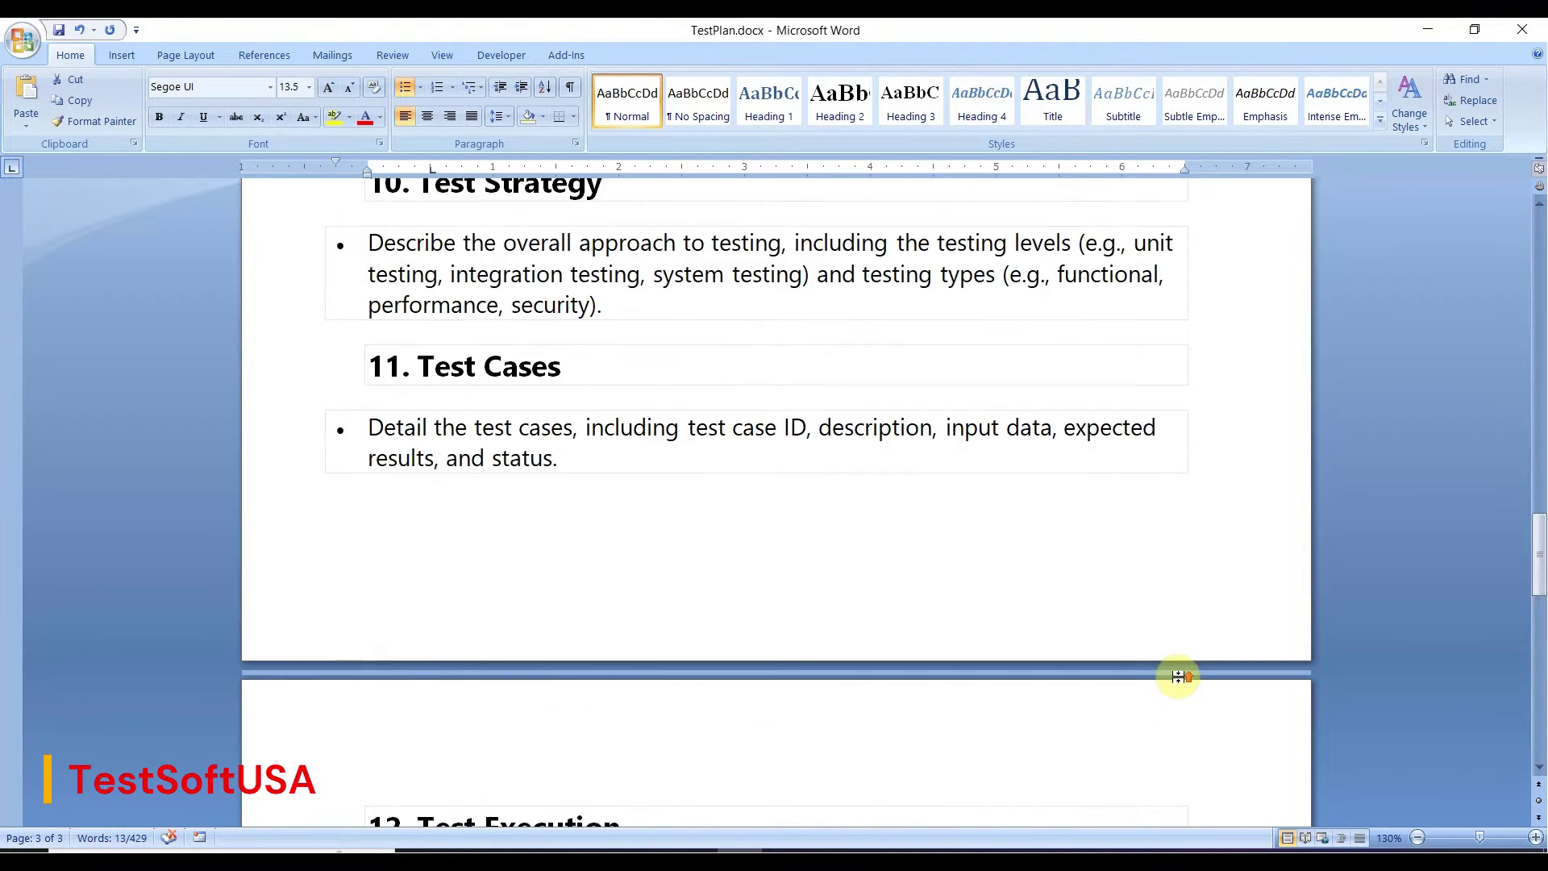
{"action": "scroll", "coordinate": [1180, 676], "scroll_direction": "up", "scroll_amount": 2}
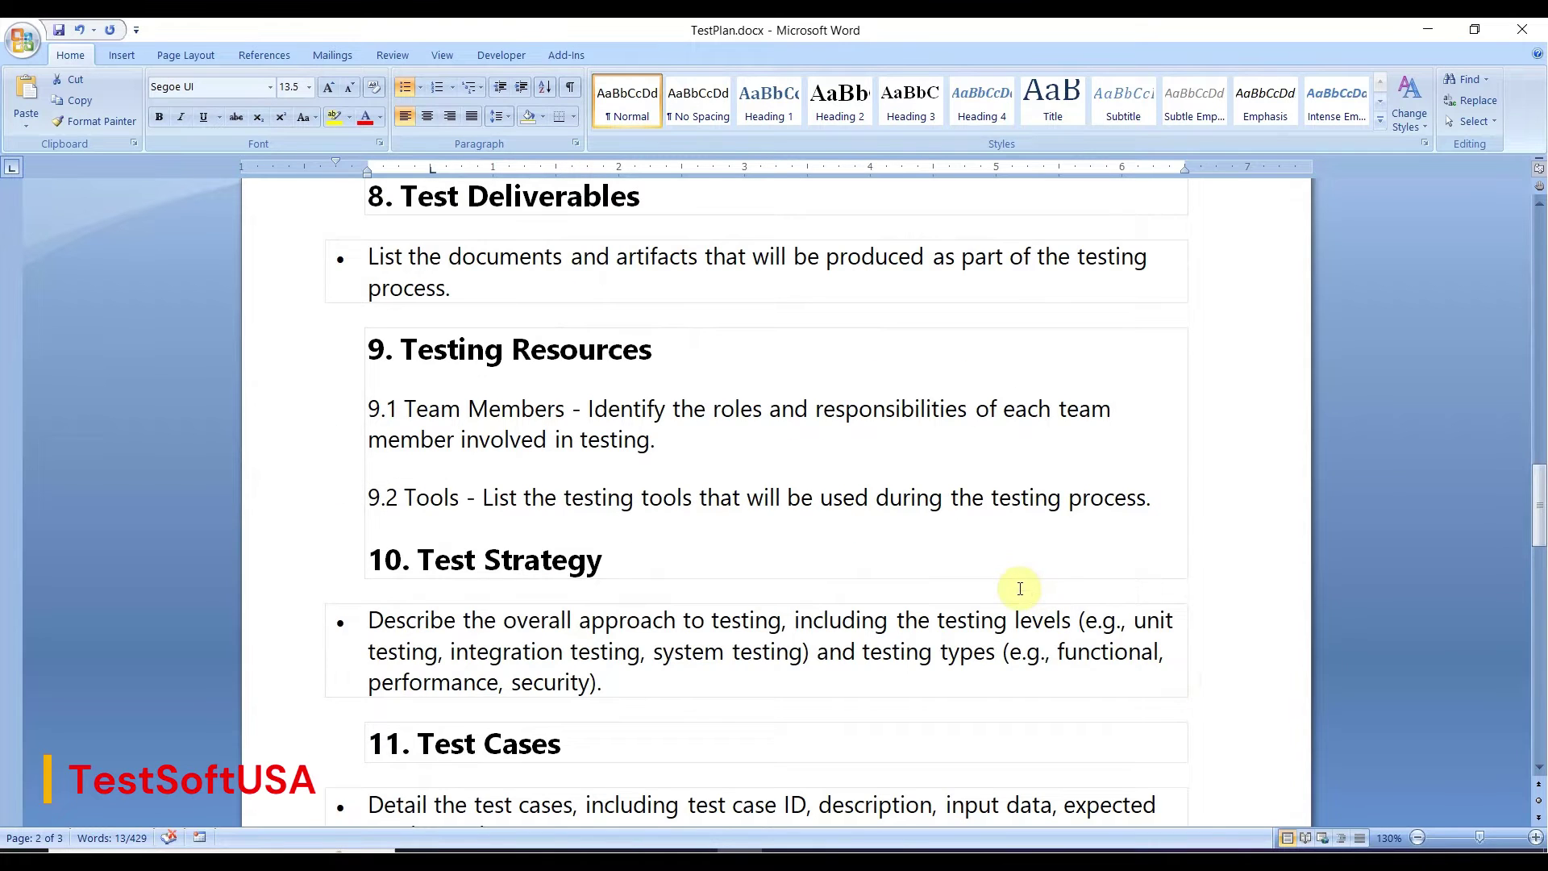
{"action": "scroll", "coordinate": [1021, 589], "scroll_direction": "up", "scroll_amount": 10}
{"action": "scroll", "coordinate": [1021, 589], "scroll_direction": "up", "scroll_amount": 15}
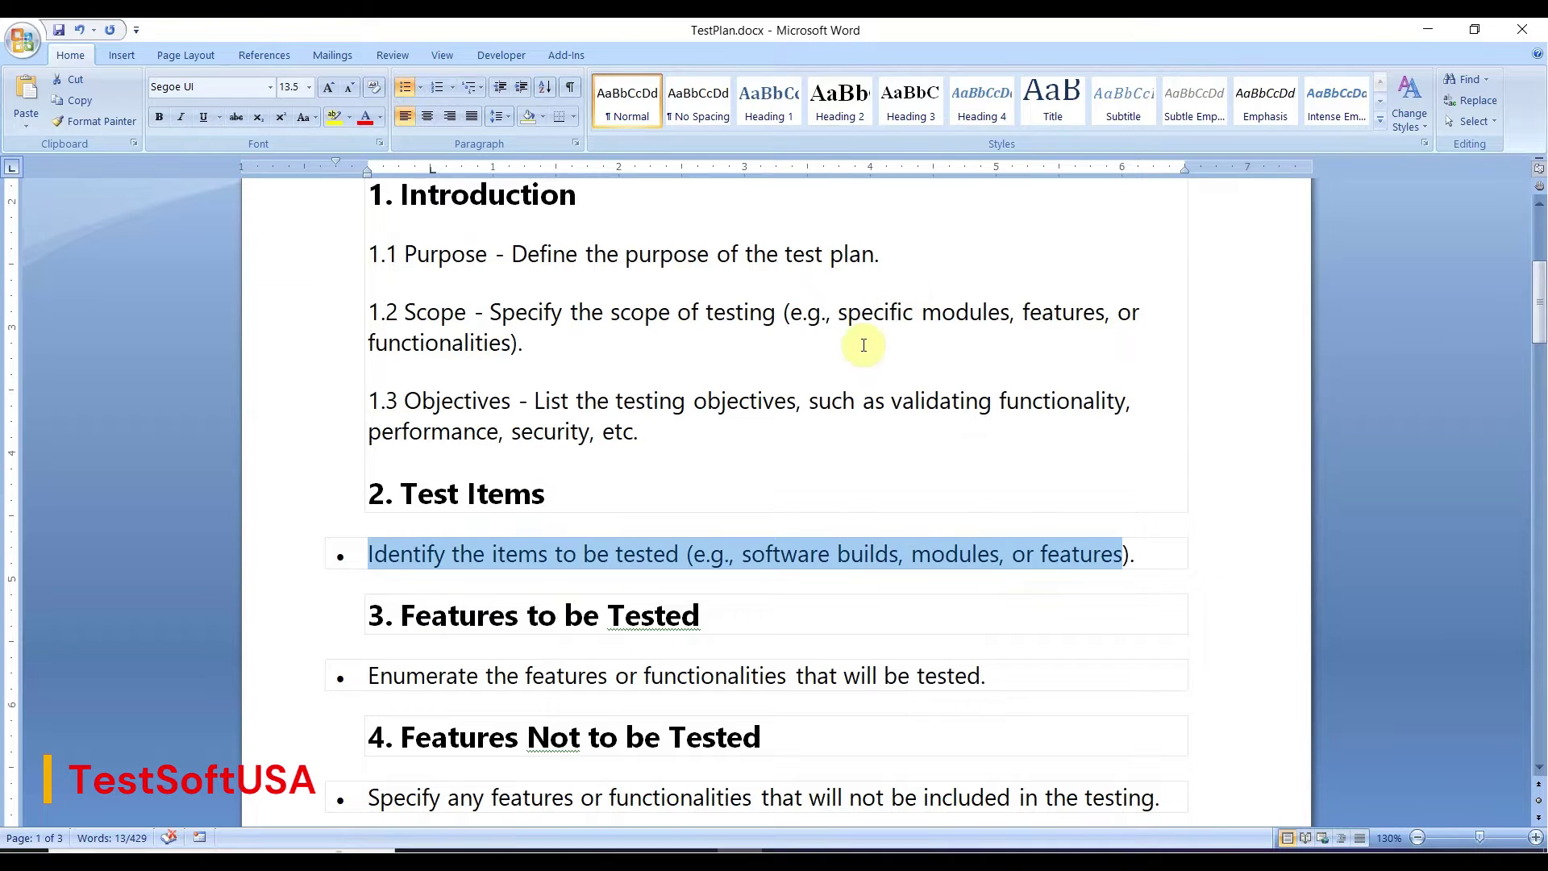
{"action": "scroll", "coordinate": [879, 355], "scroll_direction": "up", "scroll_amount": 4}
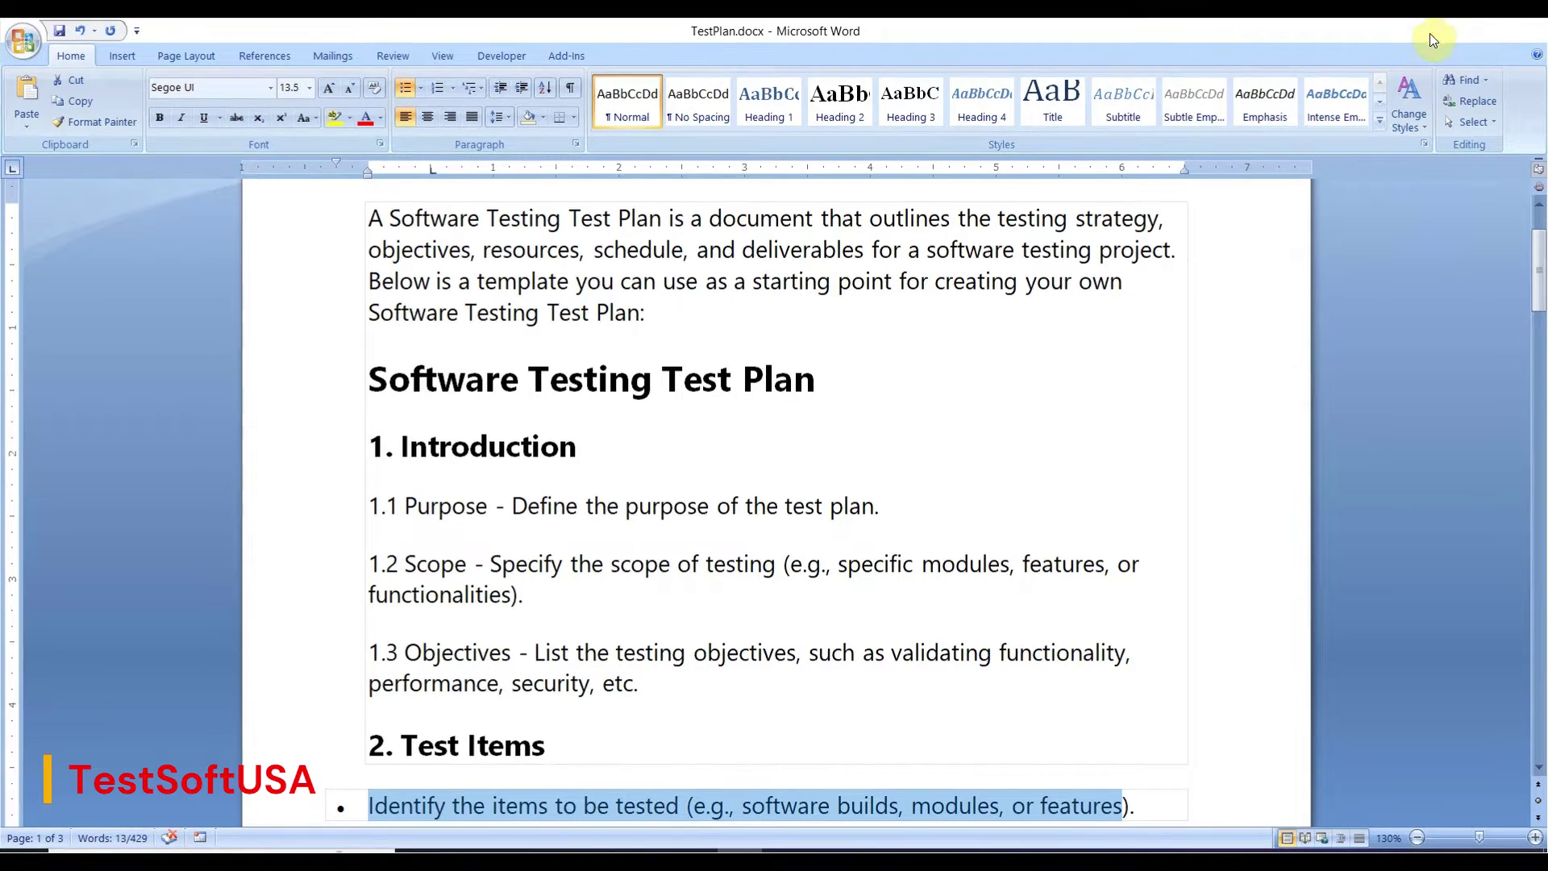
Minimize Word and Photos, then ready a new message in the ChatGPT chat
{"action": "left_click", "coordinate": [1428, 32]}
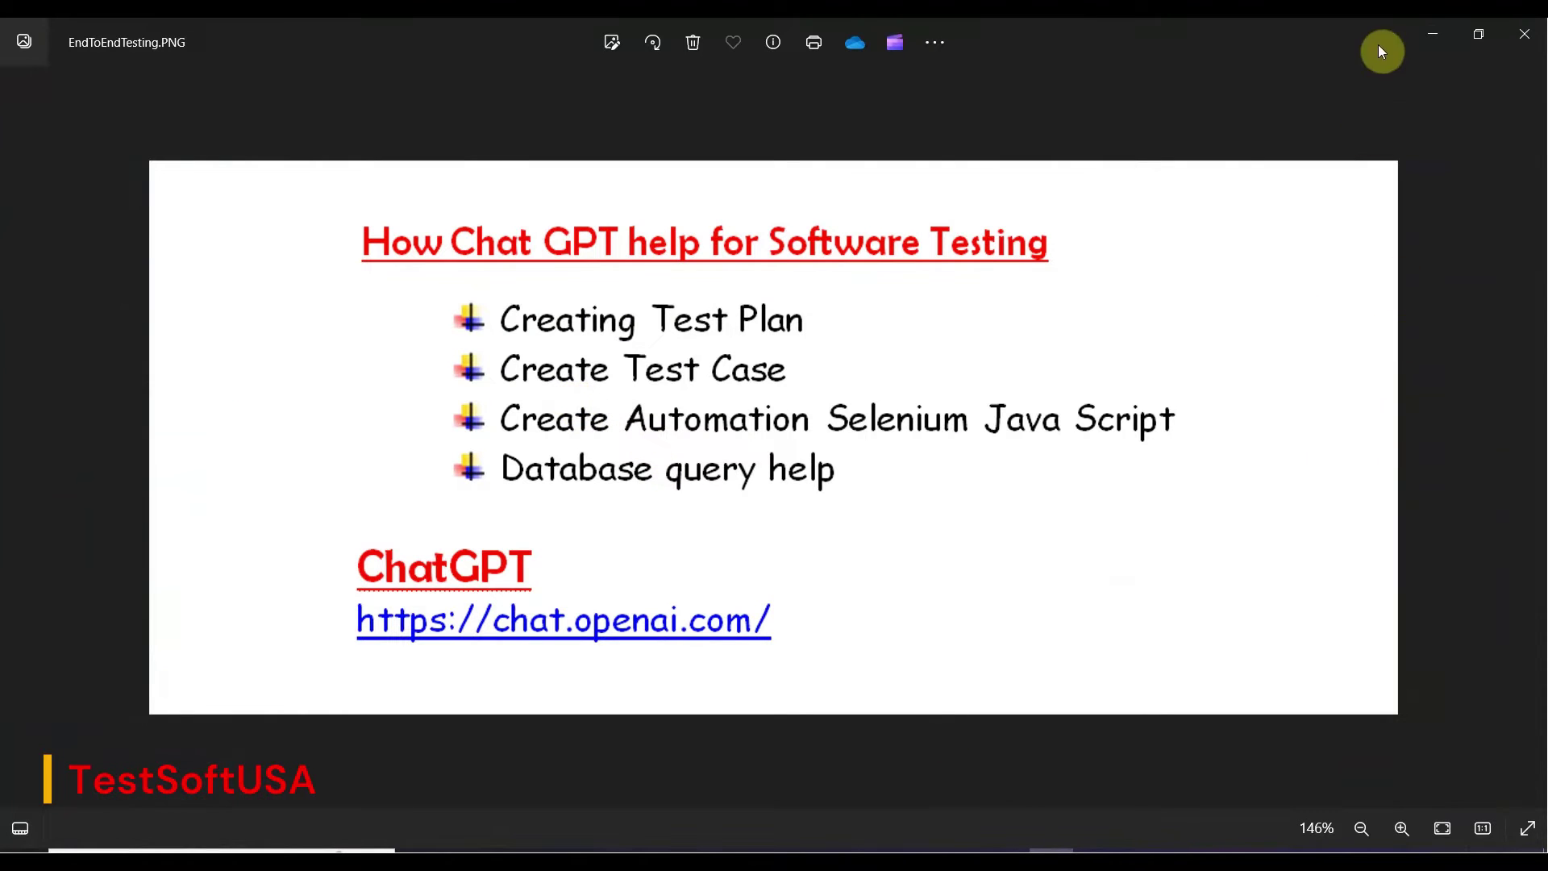
{"action": "left_click", "coordinate": [1430, 40]}
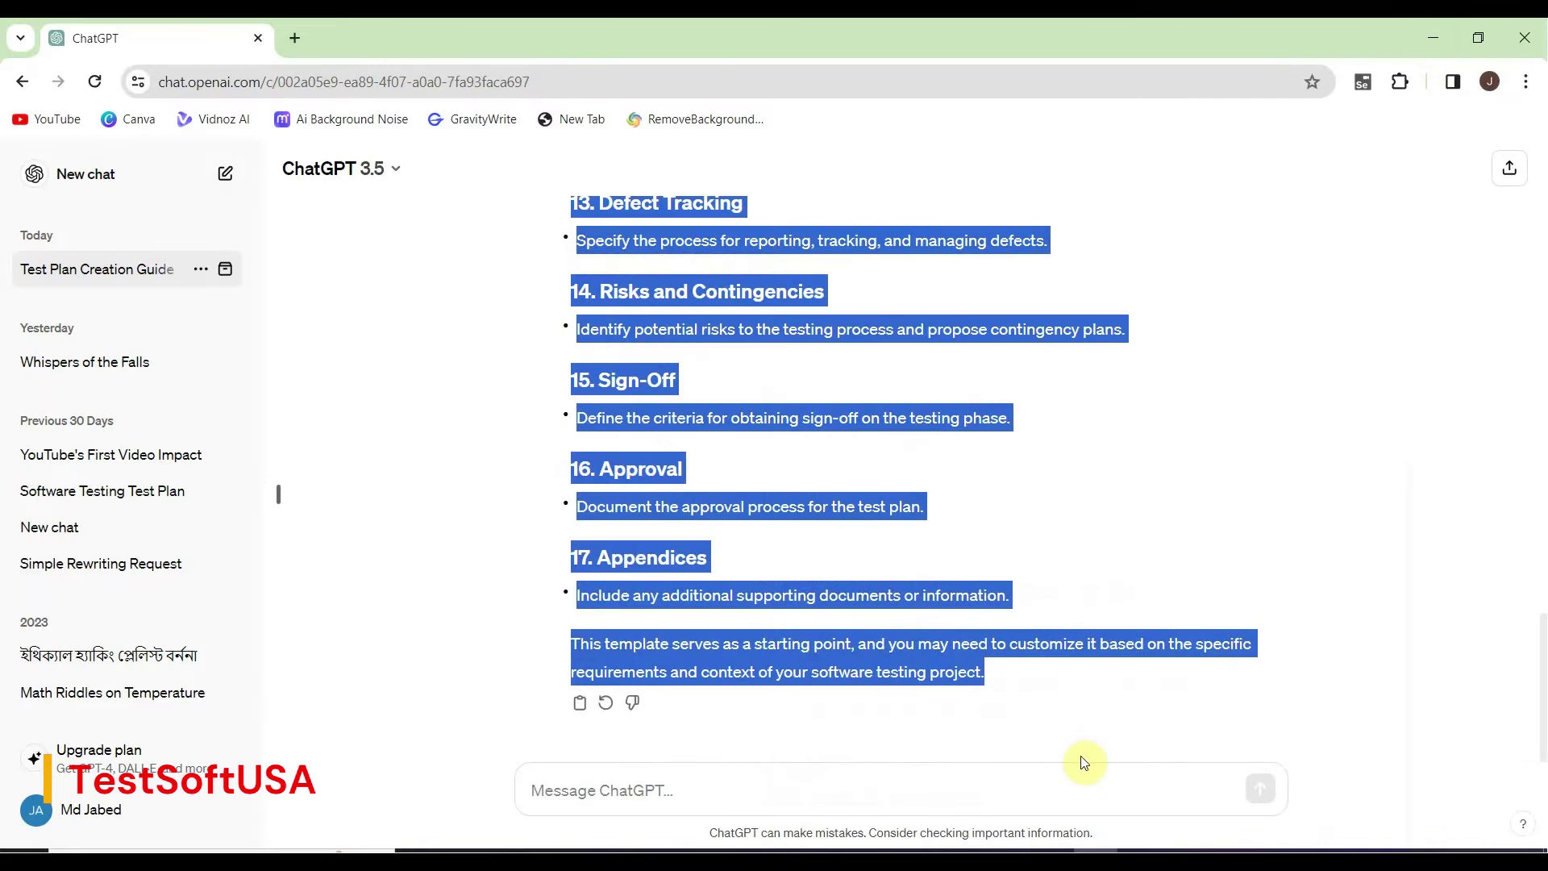
{"action": "left_click", "coordinate": [805, 731]}
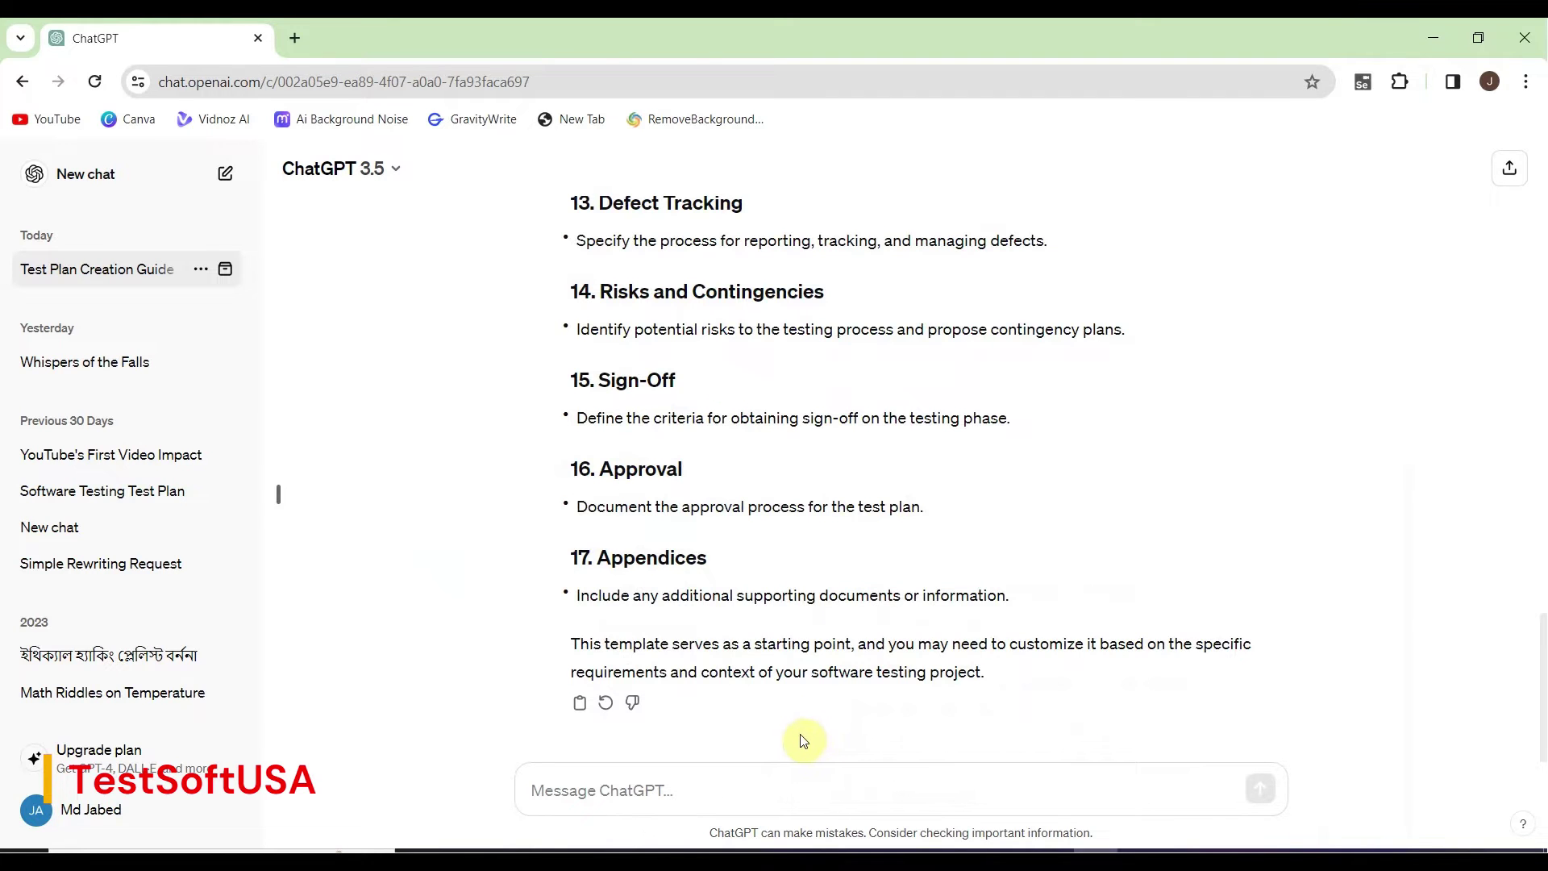
{"action": "left_click", "coordinate": [703, 788]}
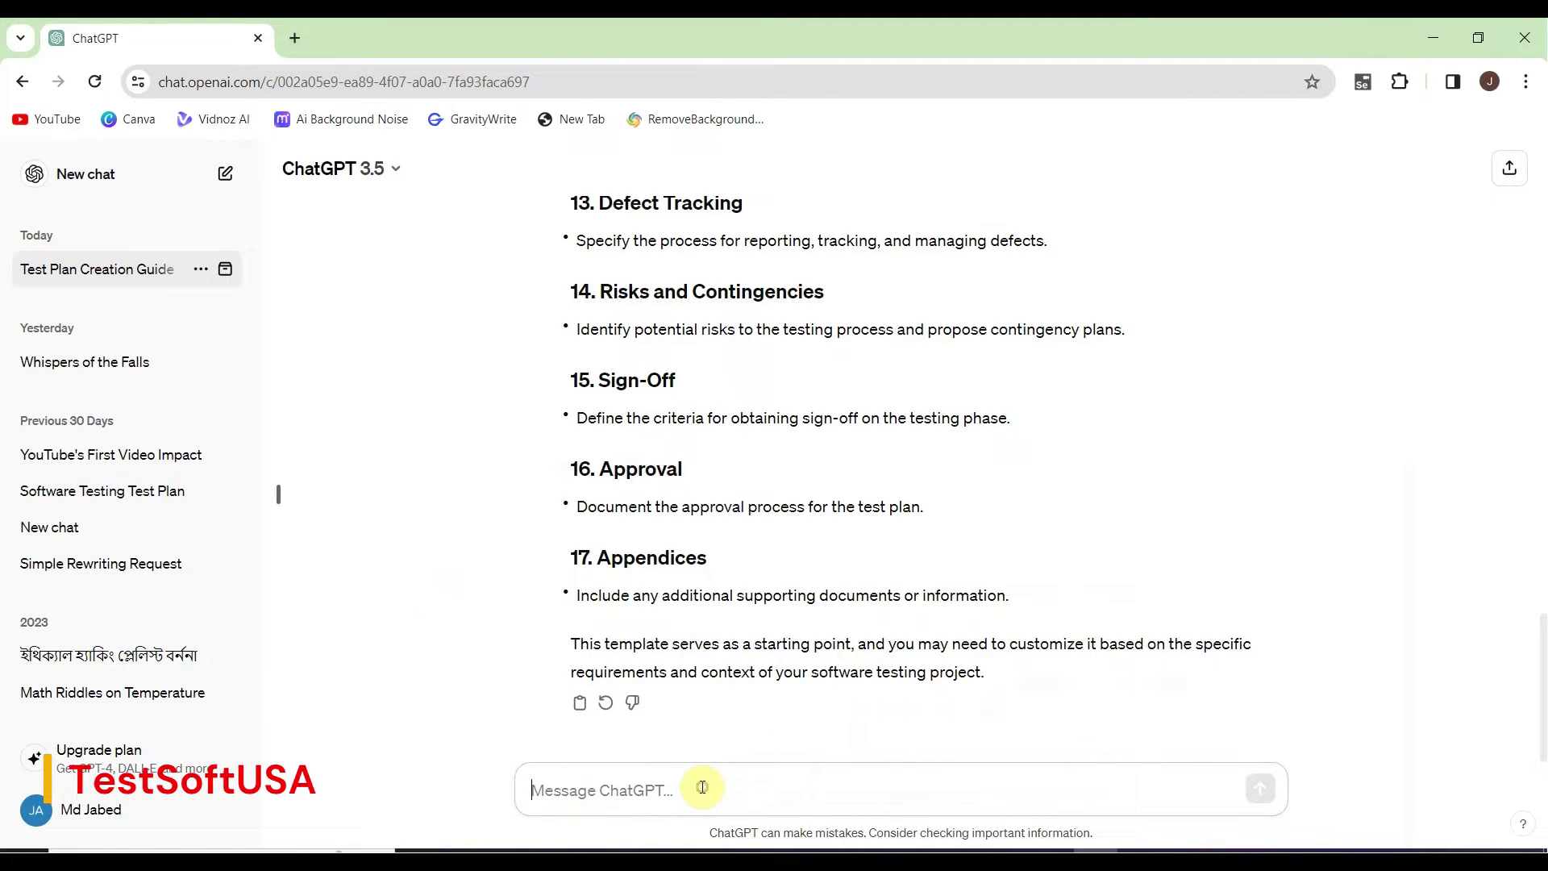